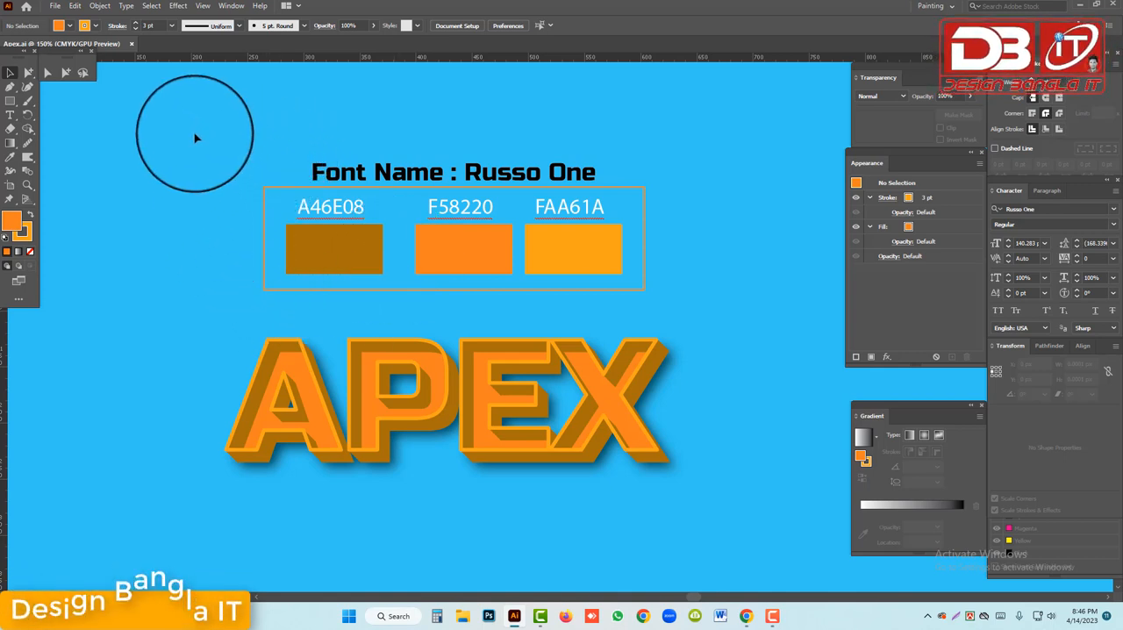
pyautogui.click(393, 174)
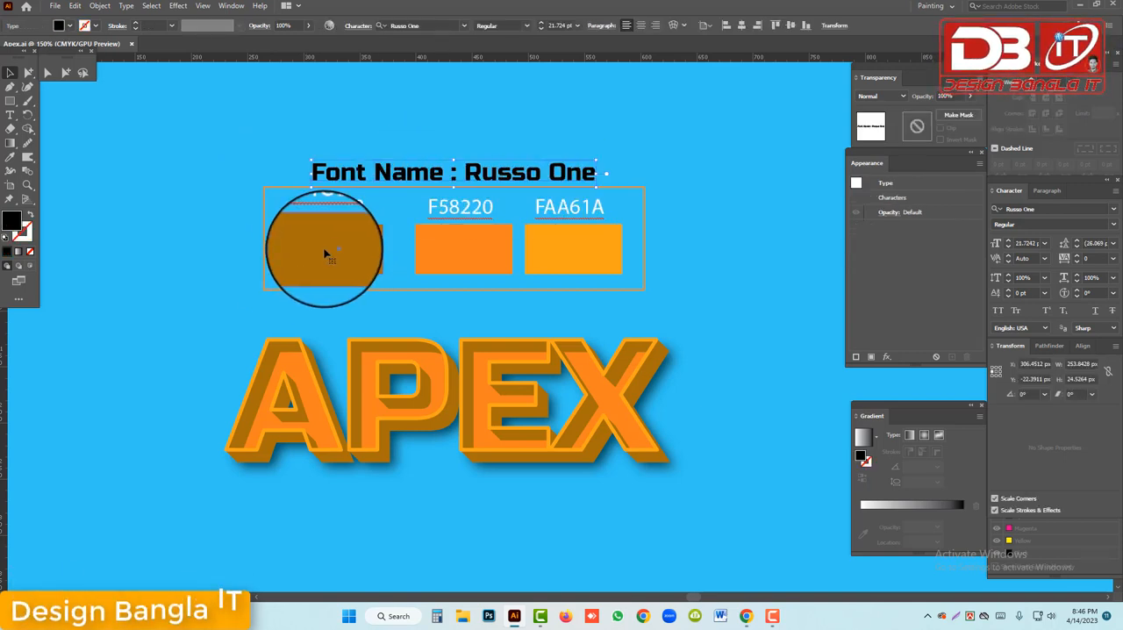
pyautogui.click(554, 259)
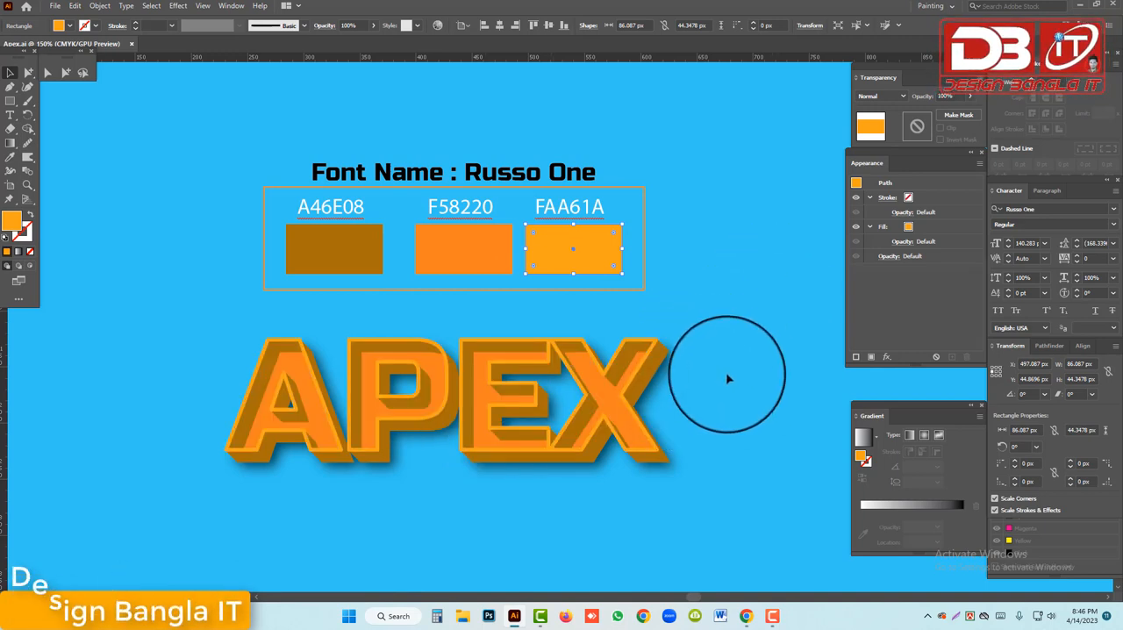
pyautogui.click(734, 309)
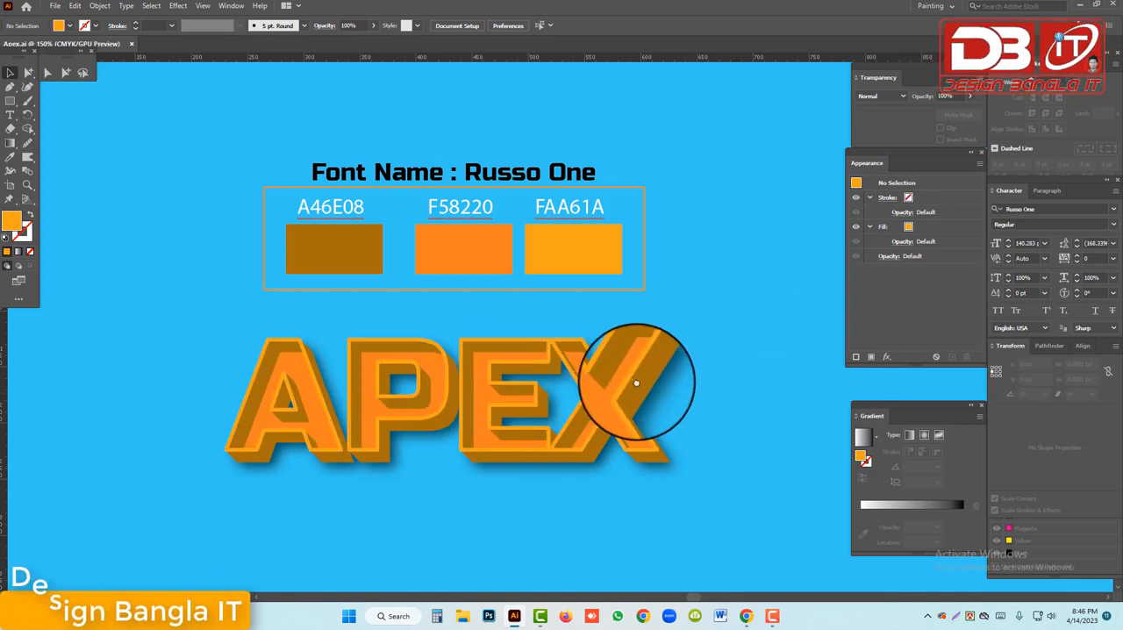
# Move the finished 3D APEX text straight up by about 271 px, above the font name label
pyautogui.scroll(-1, 636, 383)
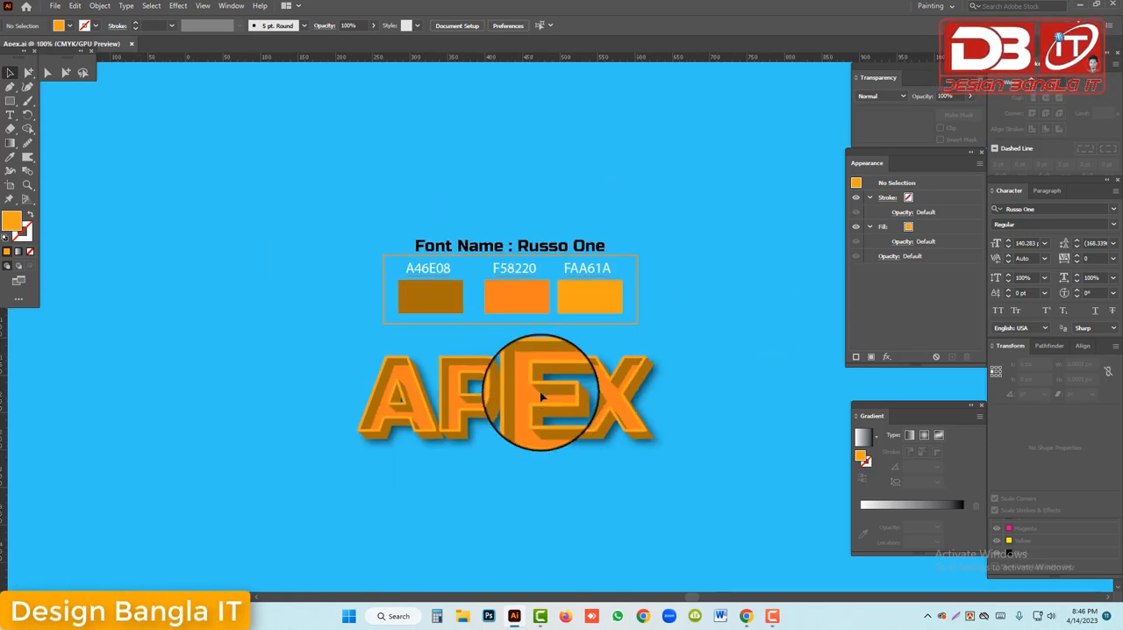
pyautogui.moveTo(556, 406); pyautogui.dragTo(550, 210)
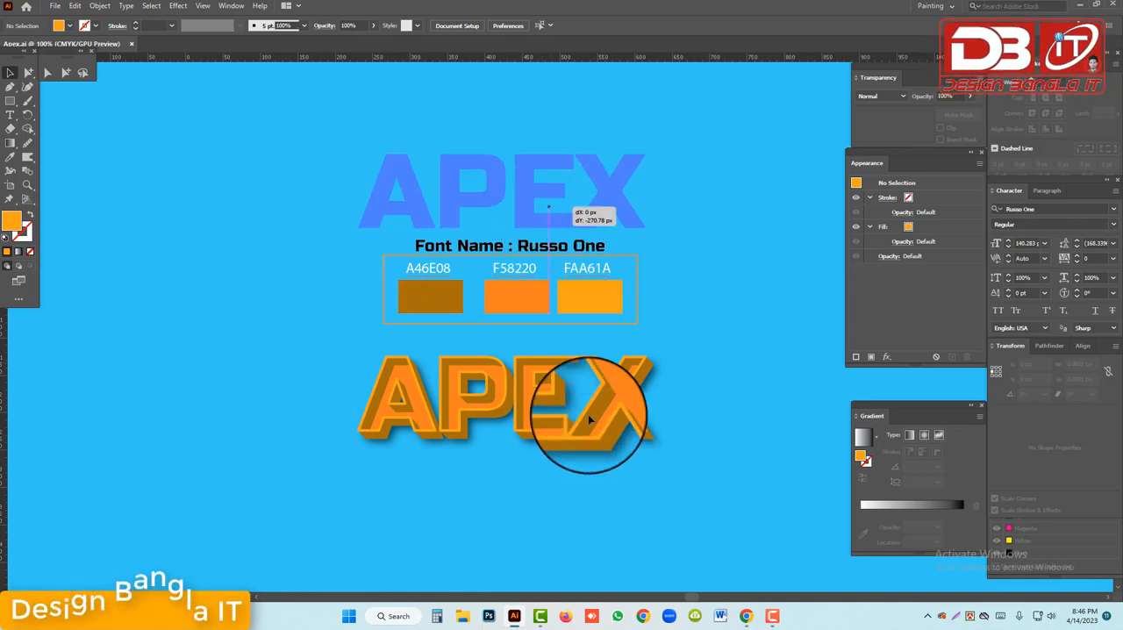
pyautogui.scroll(1, 575, 394)
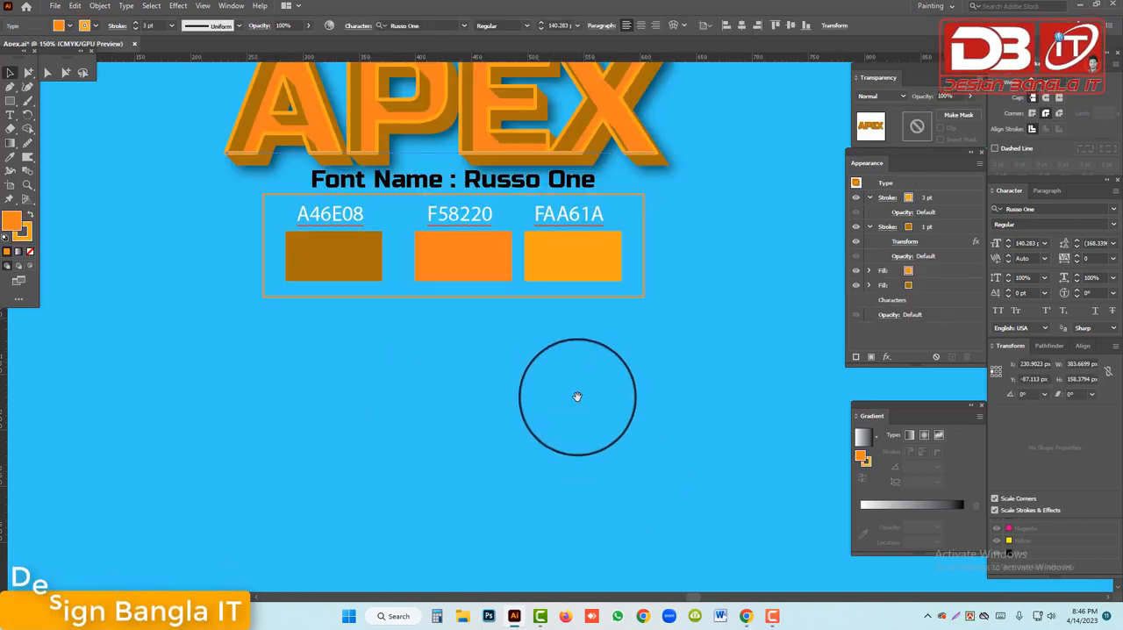
pyautogui.scroll(1, 572, 391)
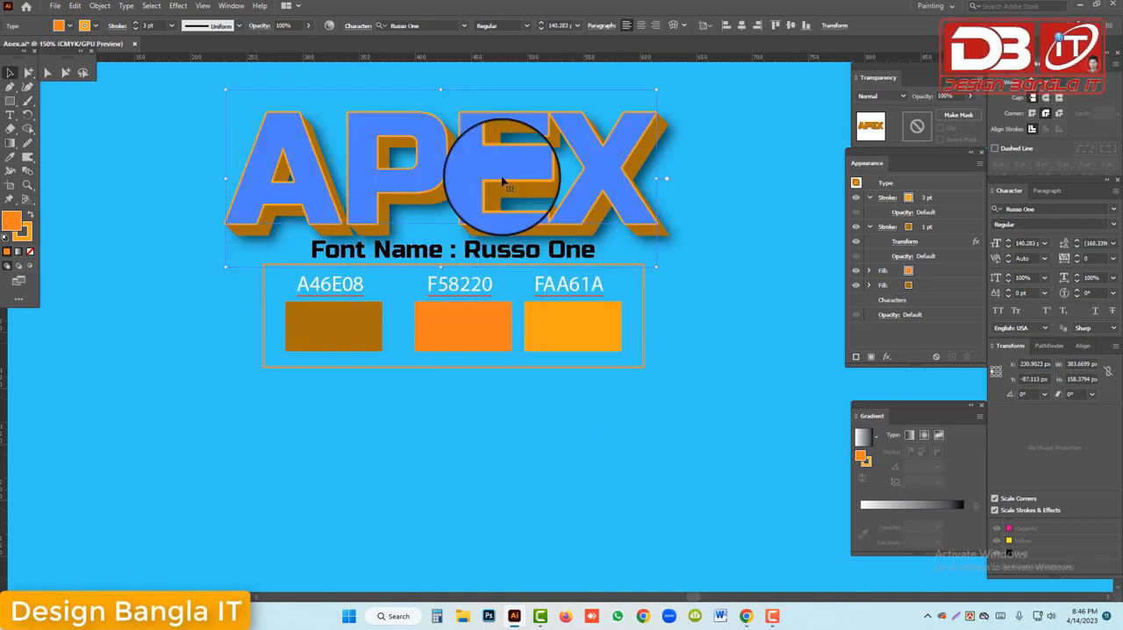
# Duplicate the font name label below the colour swatches and replace the copy's text with APEX
pyautogui.moveTo(503, 182); pyautogui.dragTo(507, 452)
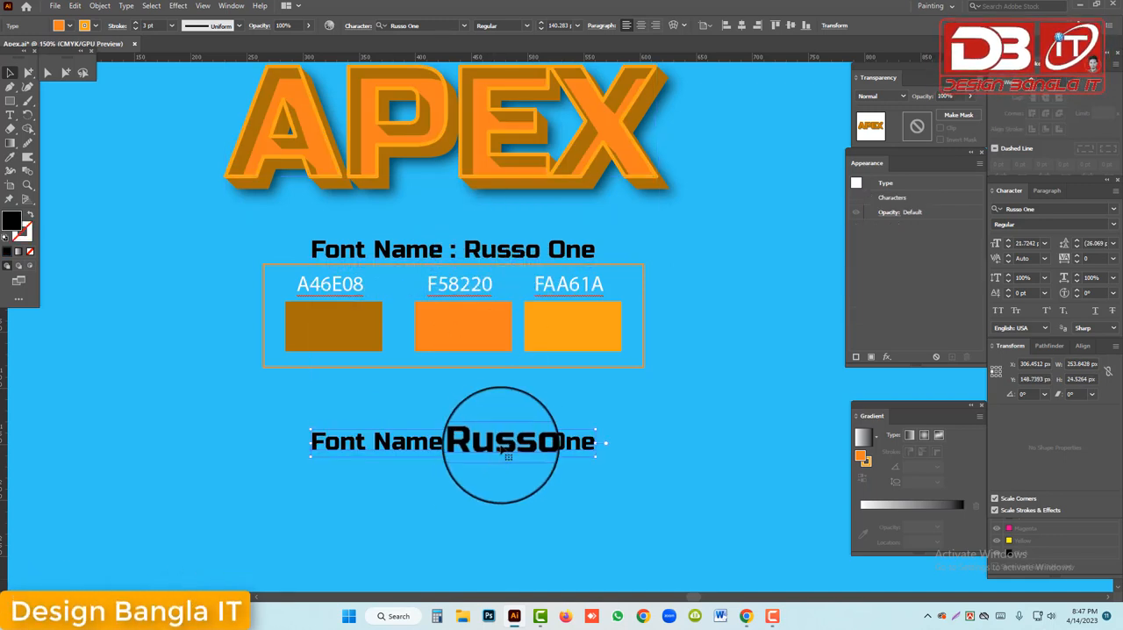
pyautogui.tripleClick(497, 450)
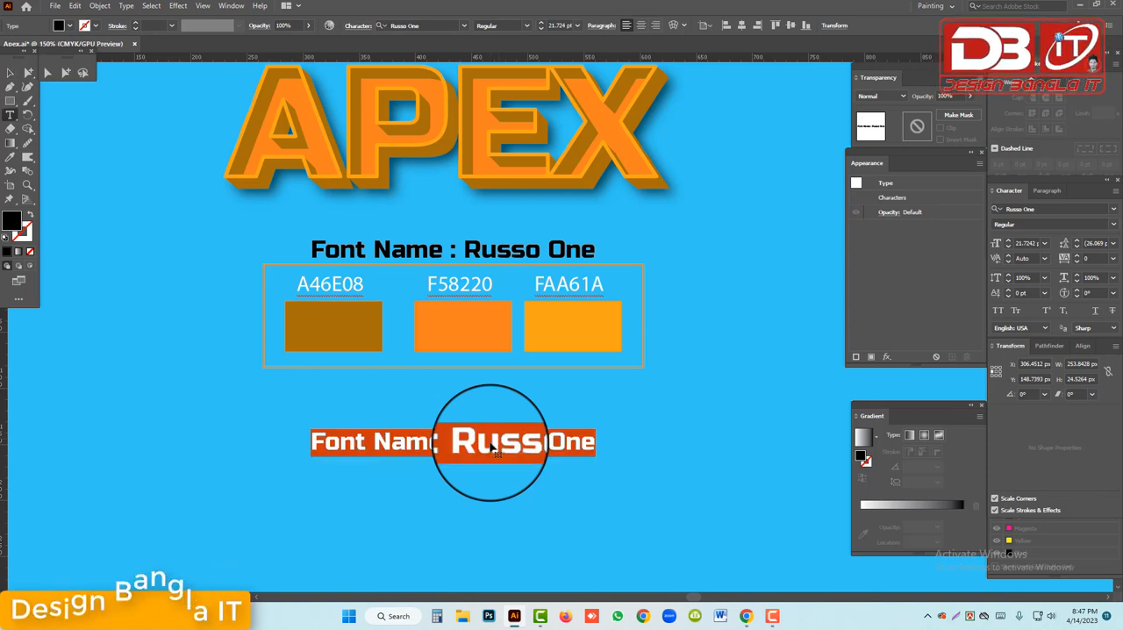
pyautogui.write('APE')
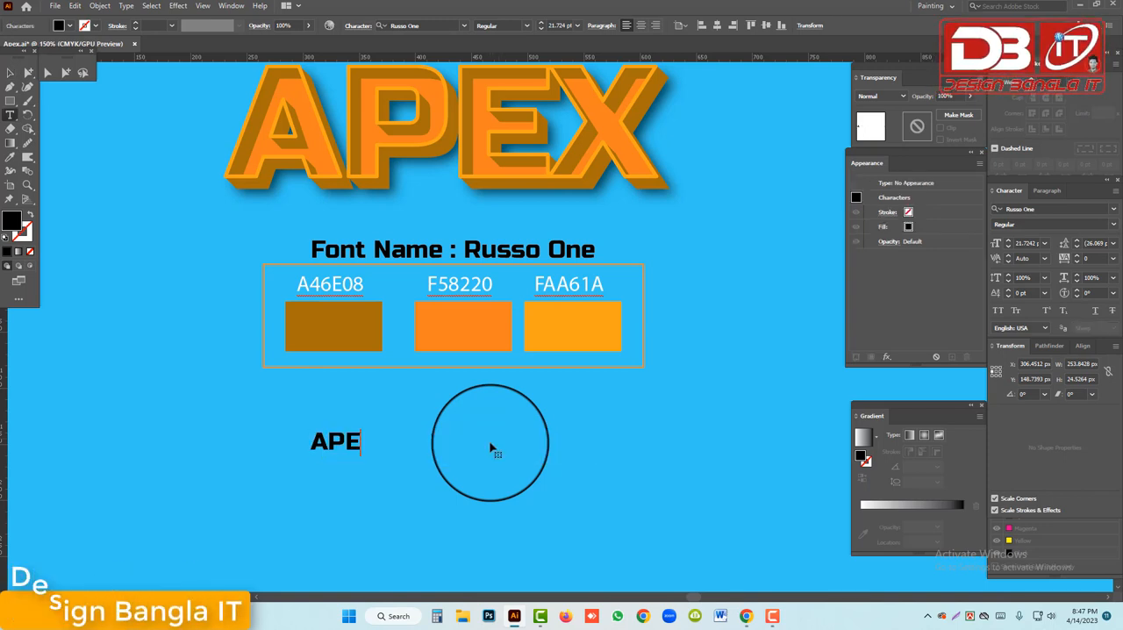
pyautogui.write('X')
pyautogui.press('Escape')
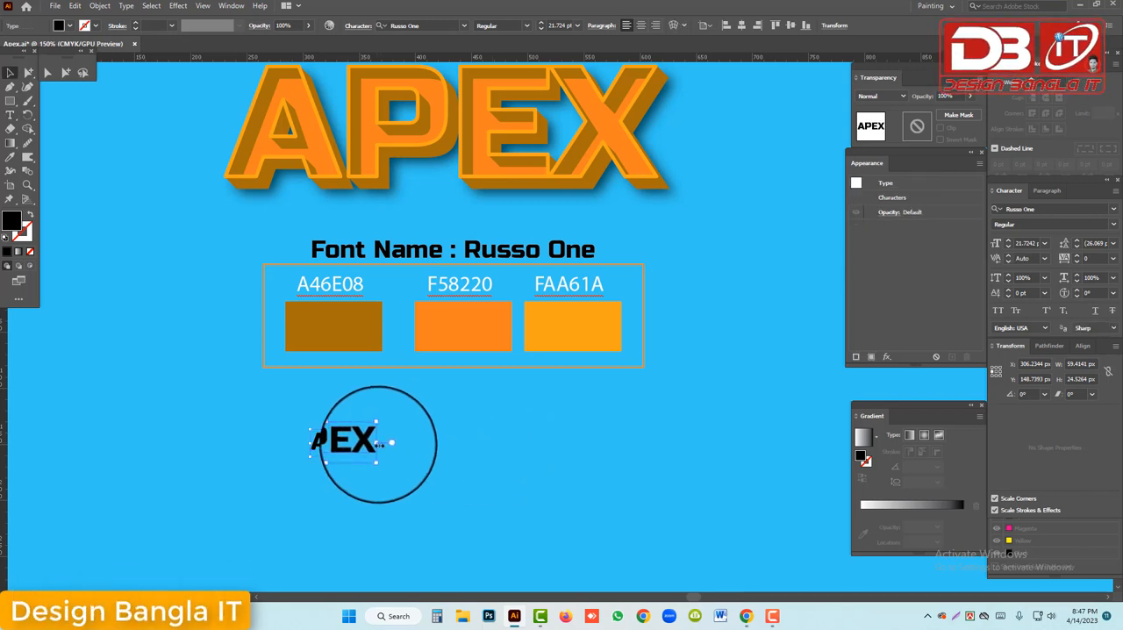
# Enlarge the new black APEX text proportionally to about 305 px wide and centre it below the colour swatches
pyautogui.moveTo(379, 443); pyautogui.dragTo(515, 456)
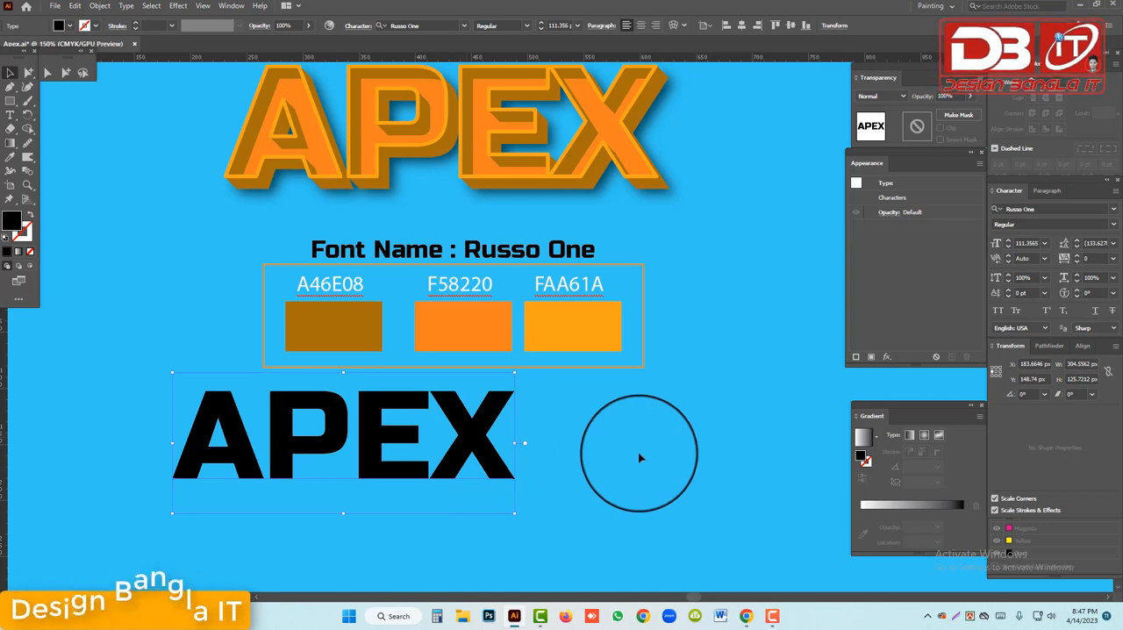
pyautogui.moveTo(478, 448); pyautogui.dragTo(564, 456)
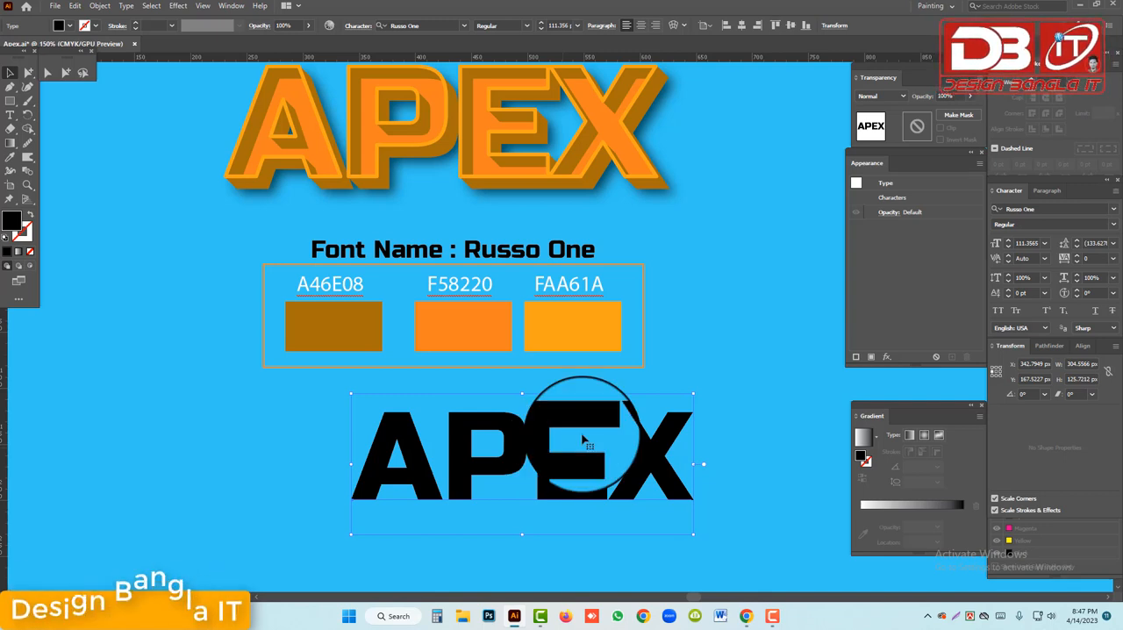
pyautogui.scroll(1, 583, 439)
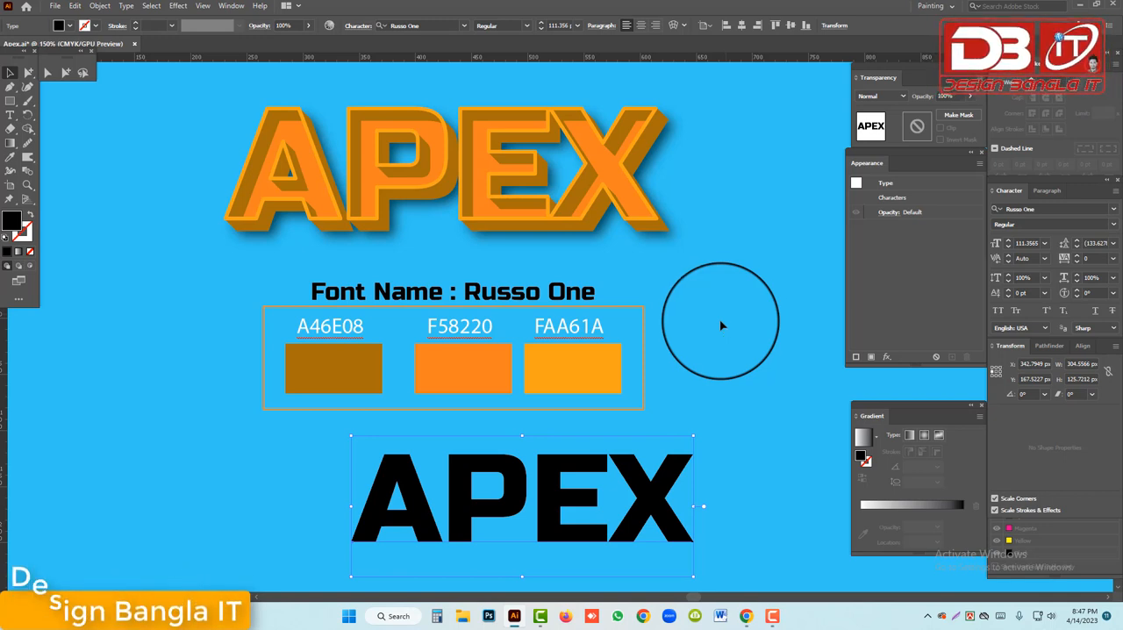
pyautogui.scroll(-1, 681, 367)
pyautogui.scroll(-3, 682, 366)
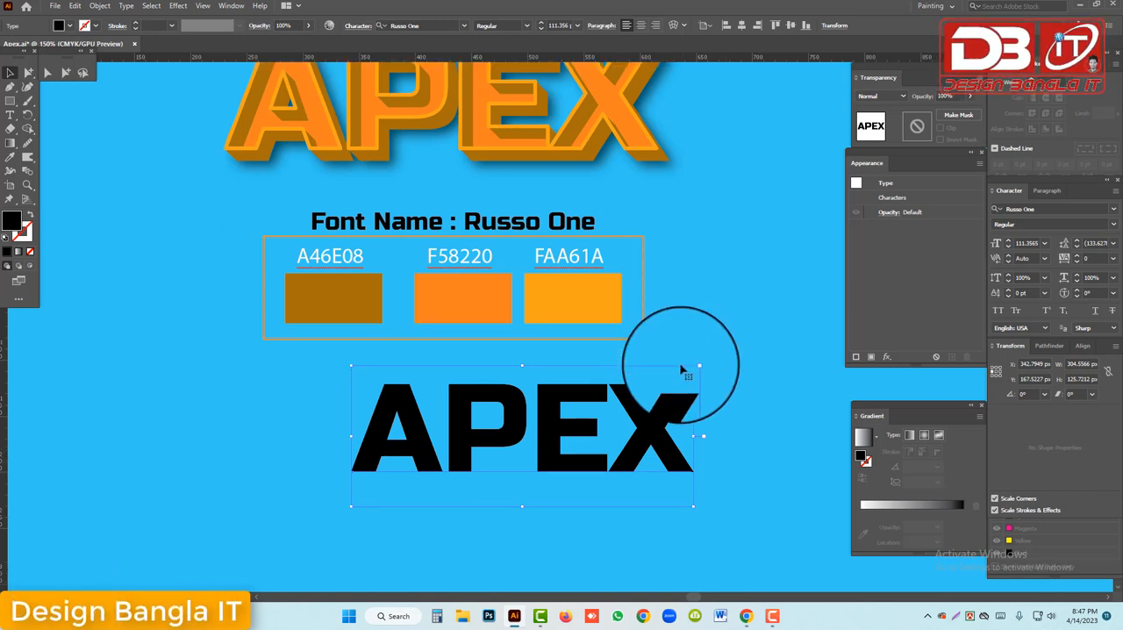
pyautogui.scroll(-5, 681, 371)
pyautogui.moveTo(499, 355); pyautogui.dragTo(515, 387)
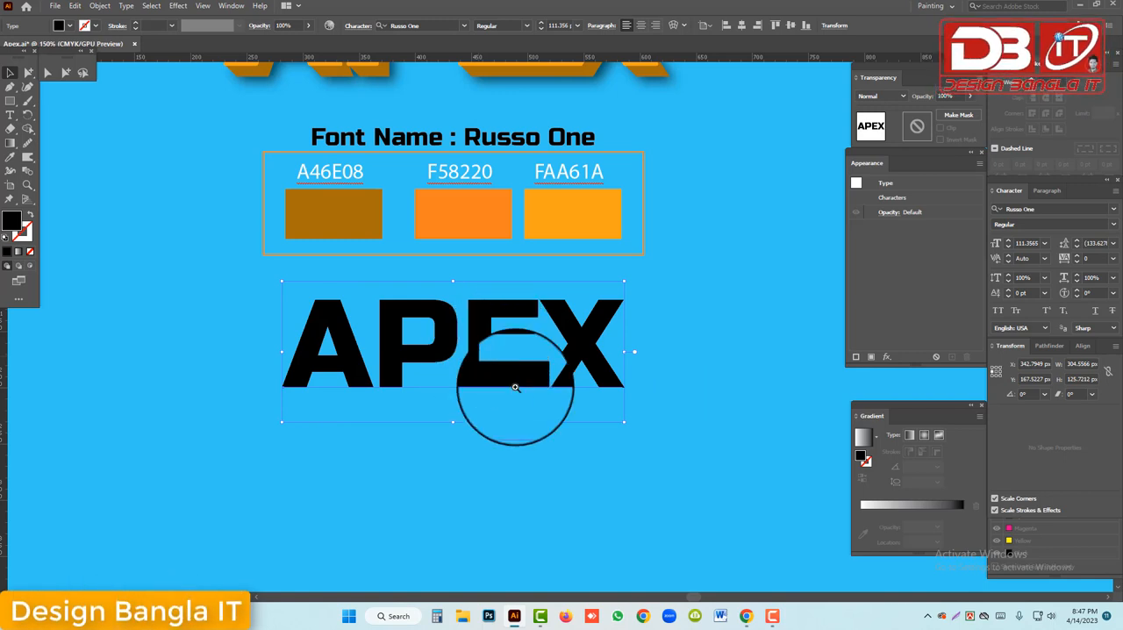
# Set the fill of the new APEX text to None
pyautogui.keyDown('ctrl'); pyautogui.click(515, 387); pyautogui.keyUp('ctrl')
pyautogui.scroll(1, 518, 389)
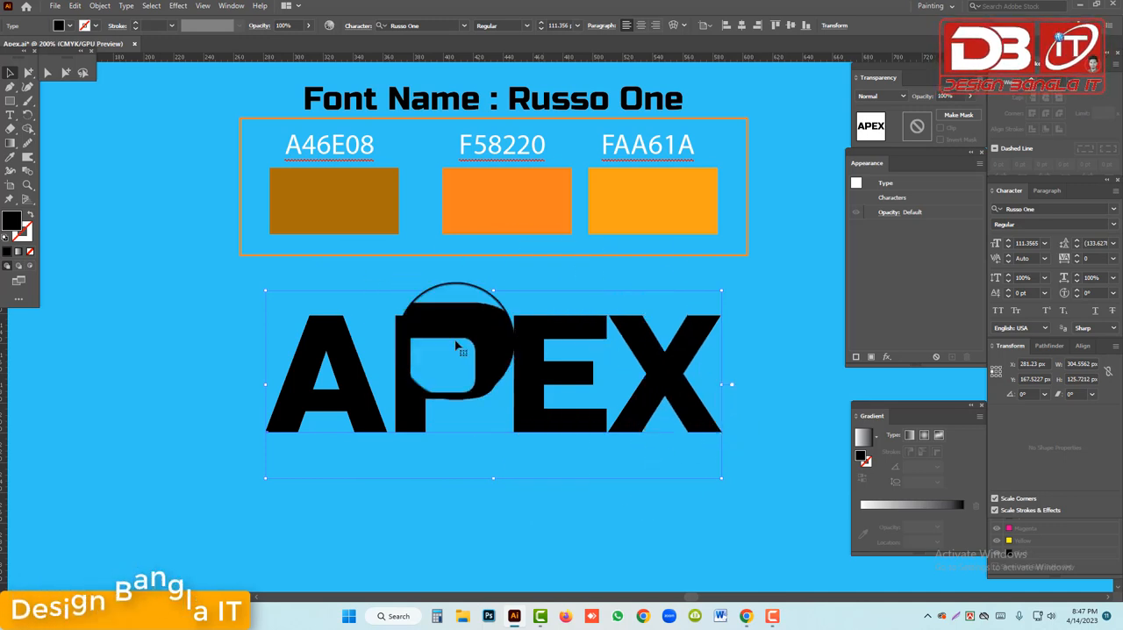
pyautogui.click(71, 27)
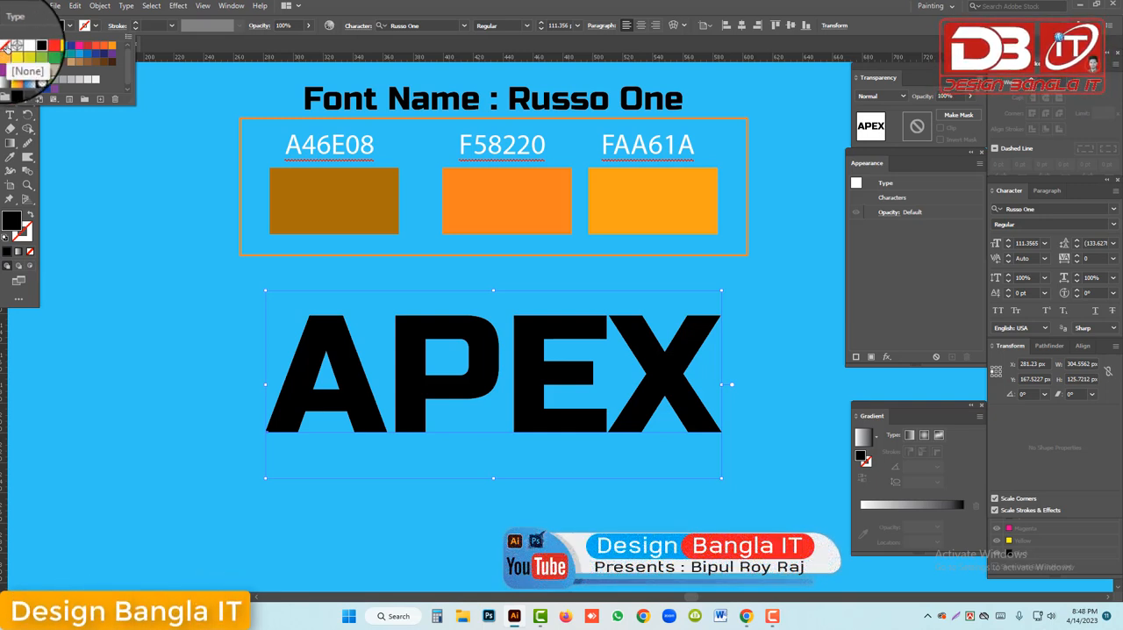
pyautogui.click(7, 46)
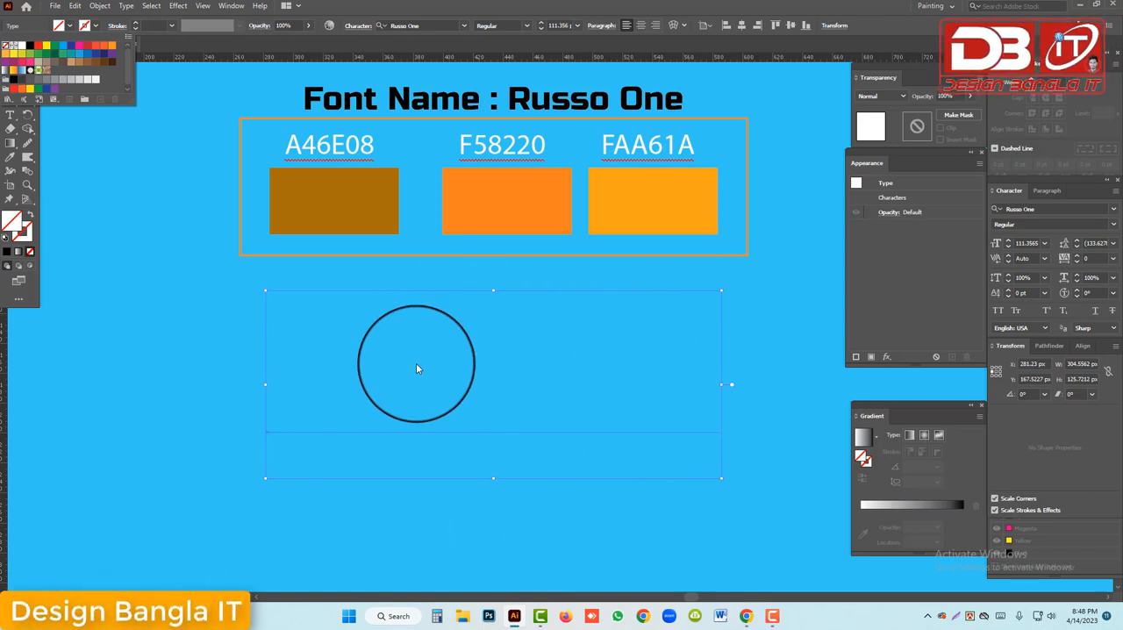
pyautogui.click(235, 9)
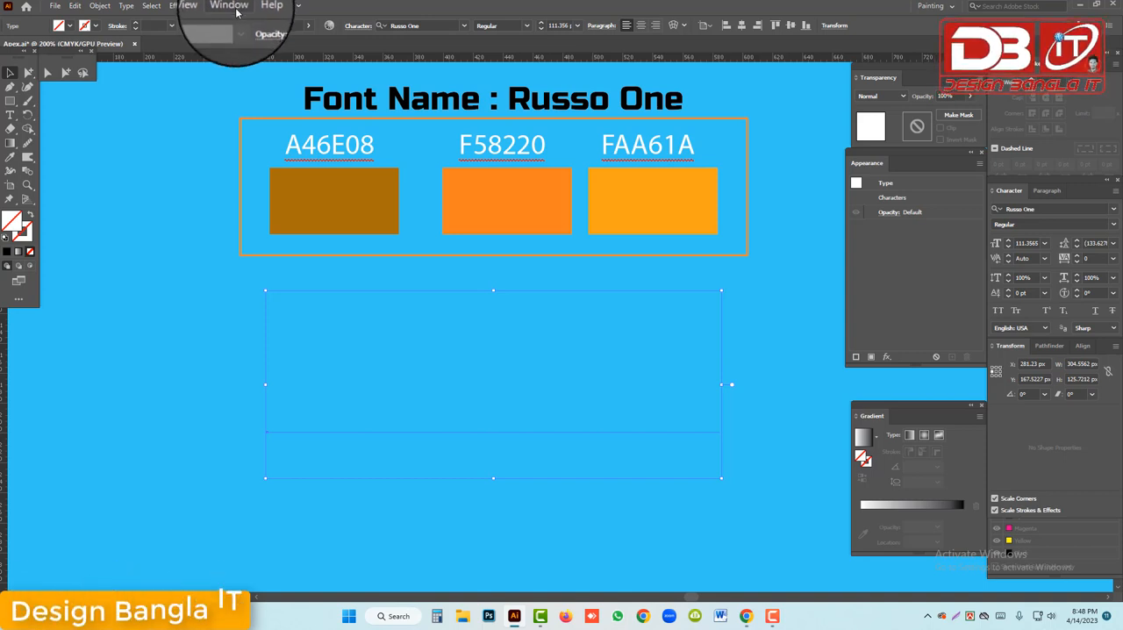
pyautogui.click(232, 7)
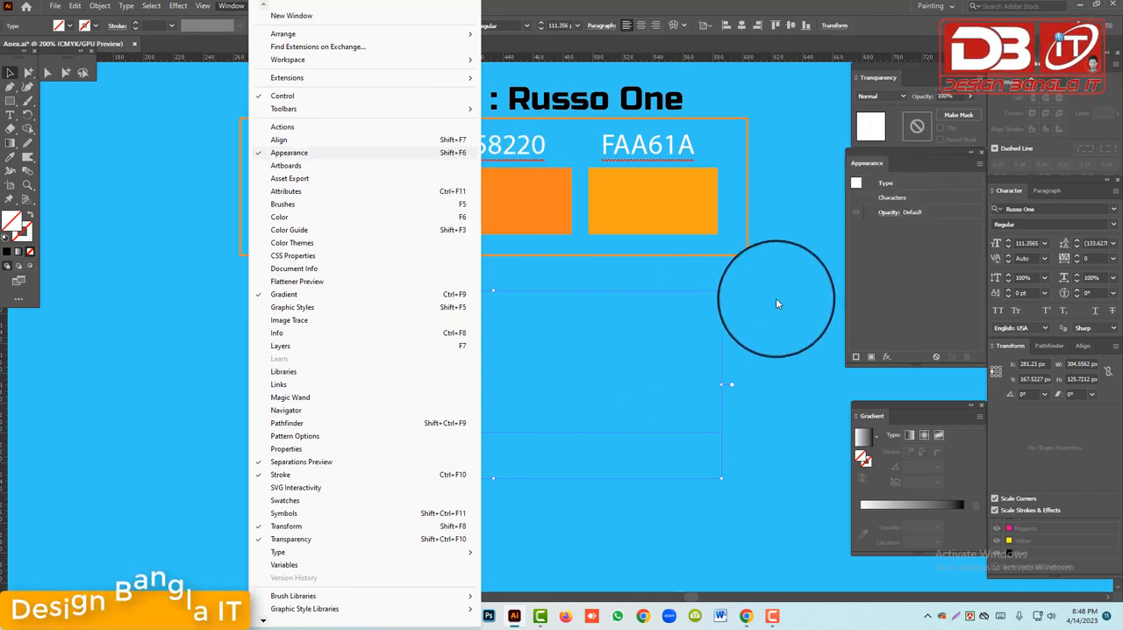
pyautogui.click(855, 242)
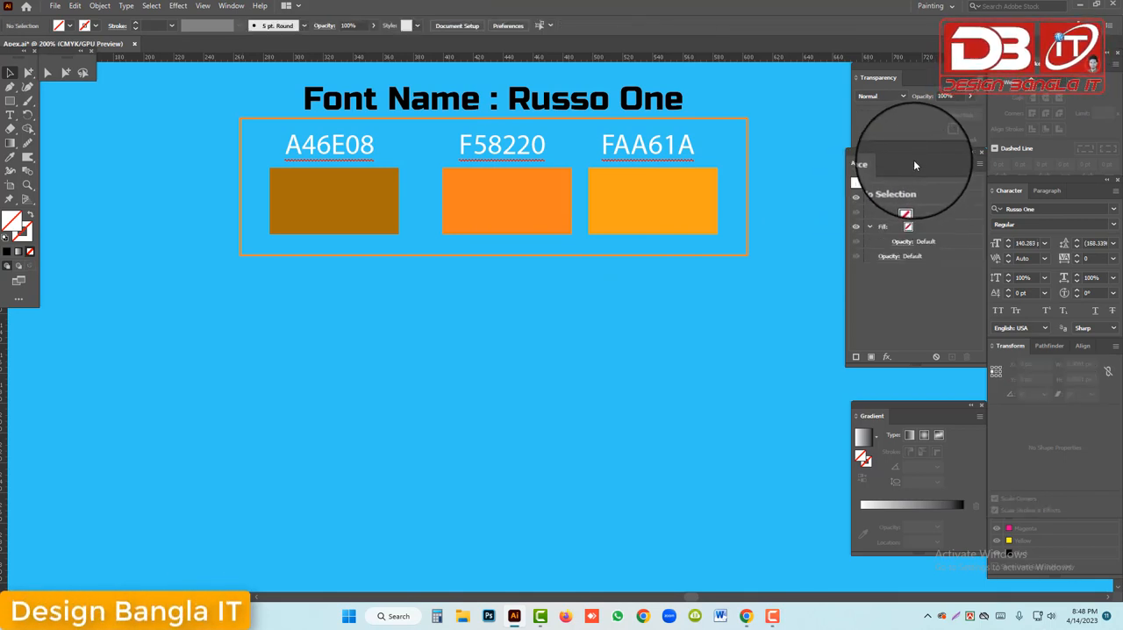
# Add a new fill to the uncoloured APEX text's appearance and colour it by sampling the F58220 swatch with the Eyedropper
pyautogui.click(358, 277)
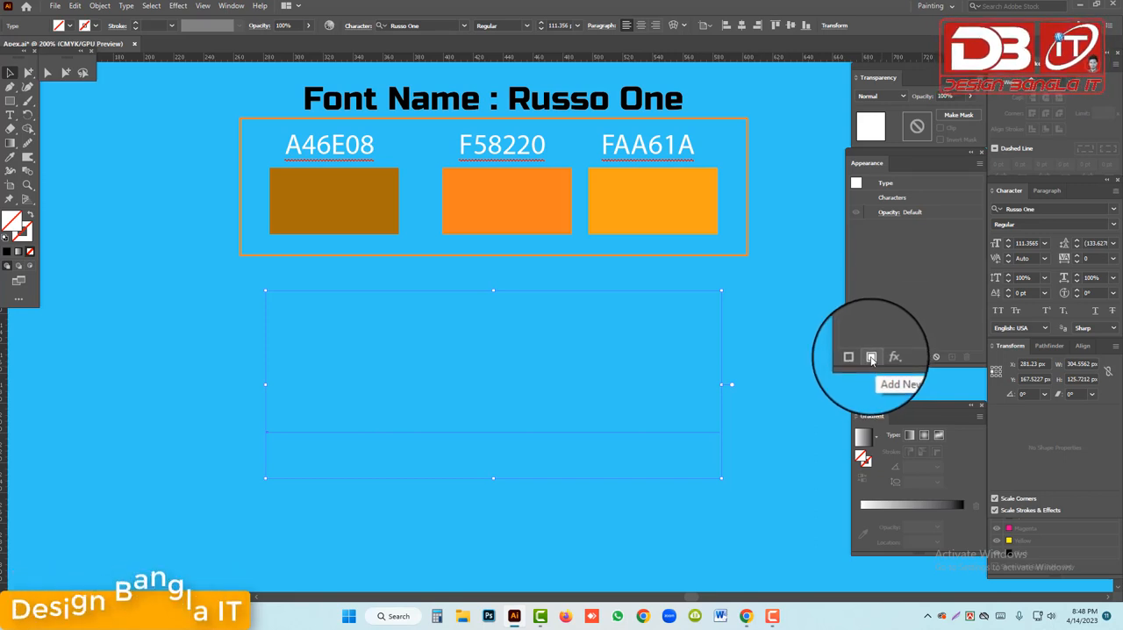
pyautogui.click(871, 358)
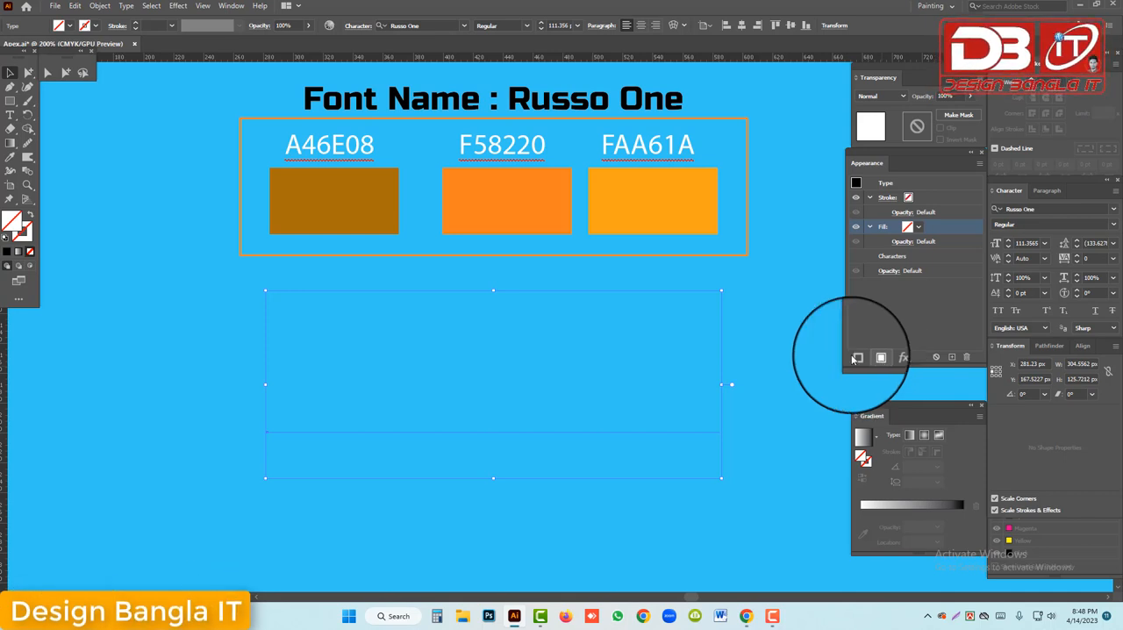
pyautogui.press('d')
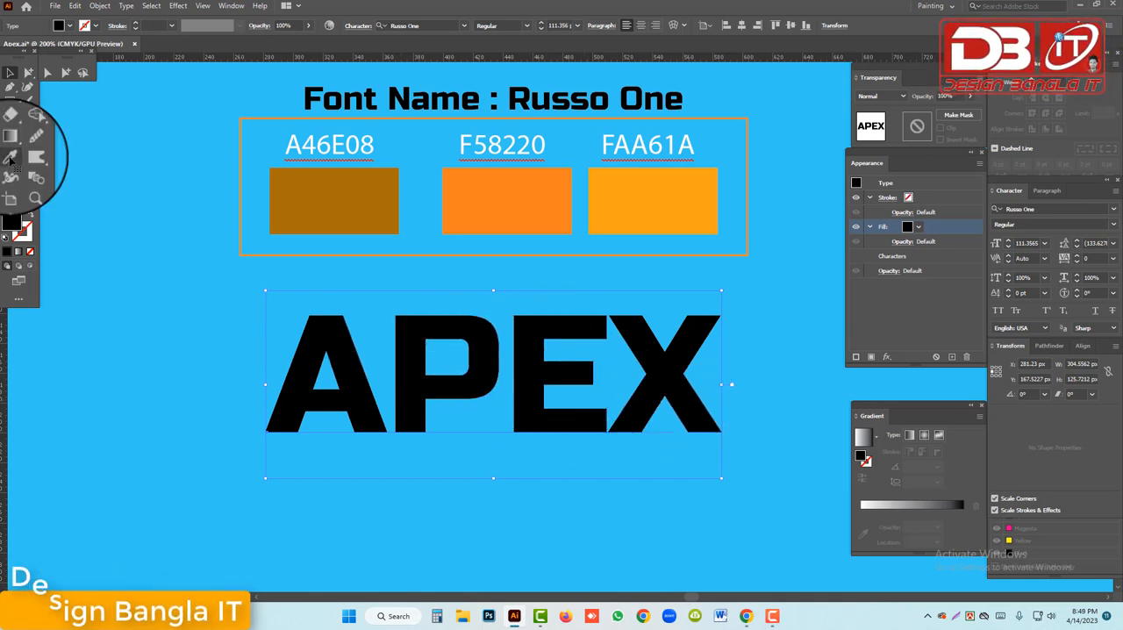
pyautogui.click(10, 159)
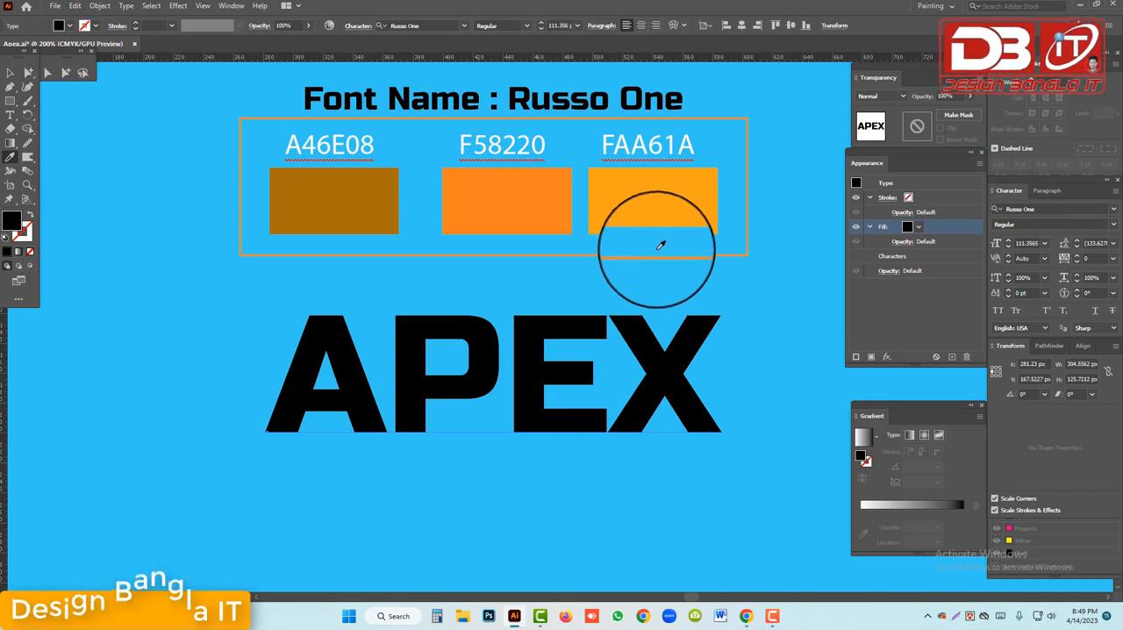
pyautogui.click(518, 199)
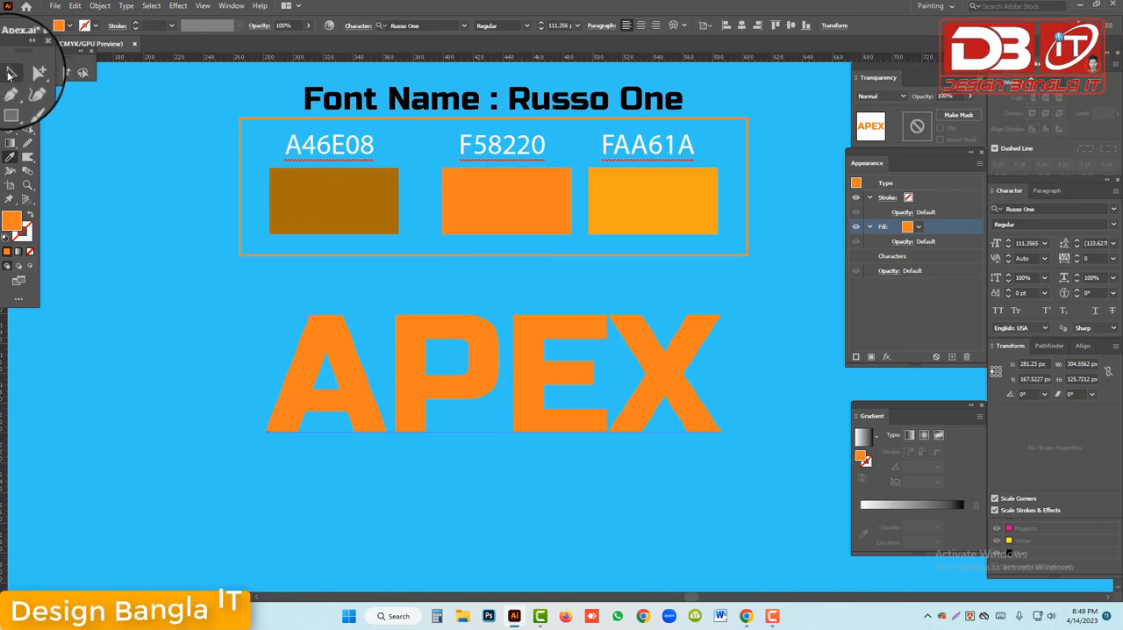
pyautogui.click(9, 75)
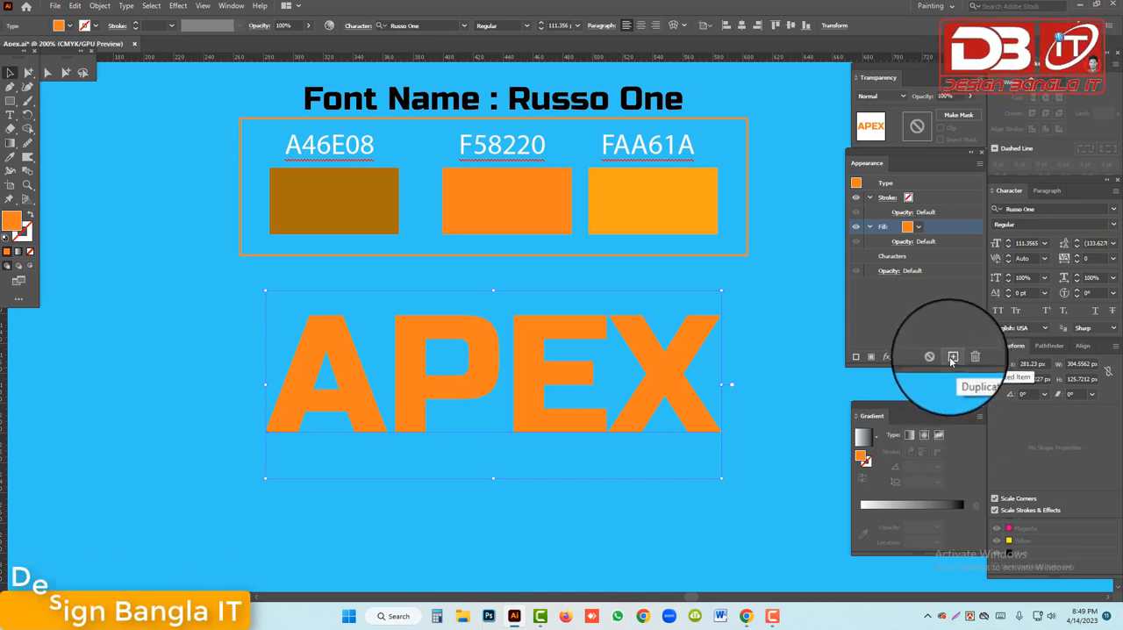
# Duplicate the orange fill and recolour the lower copy by sampling the A46E08 brown swatch
pyautogui.click(951, 358)
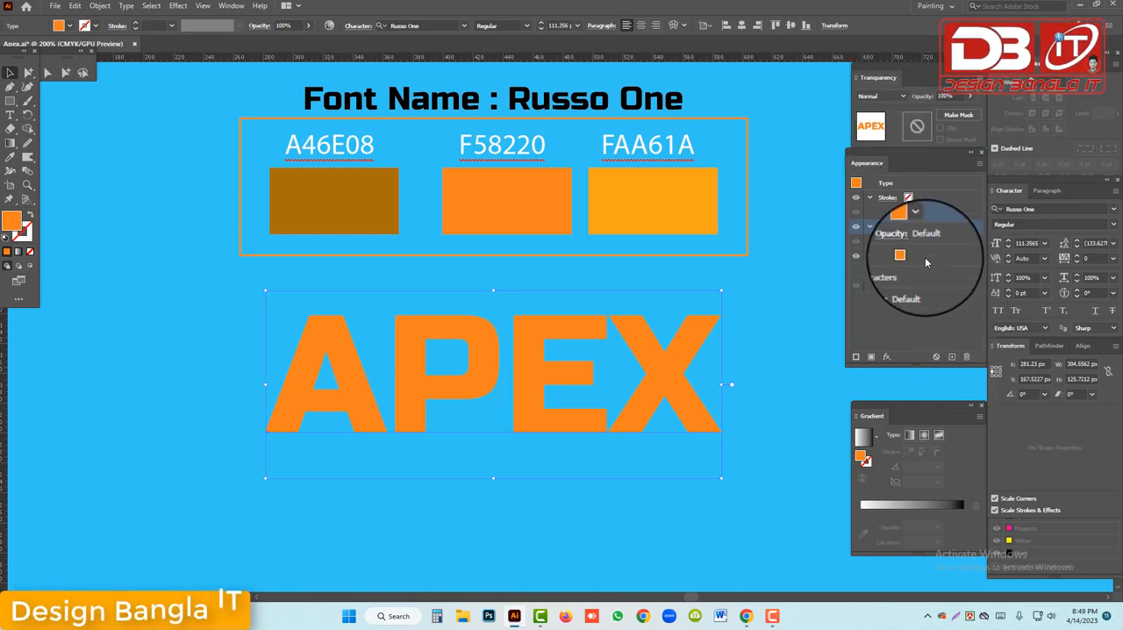
pyautogui.click(924, 257)
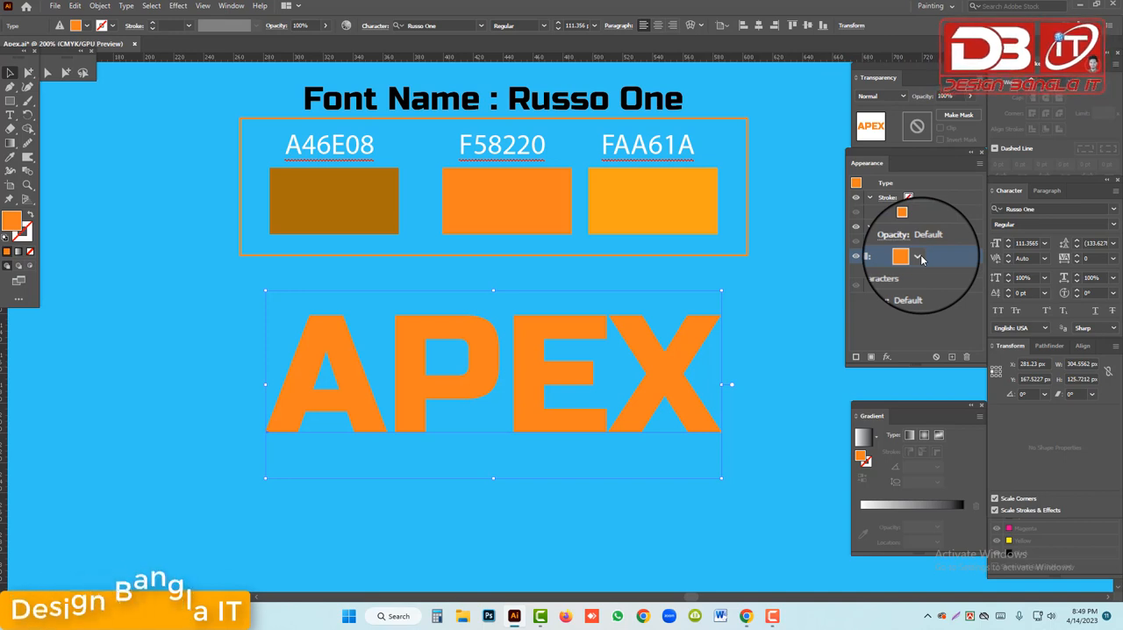
pyautogui.click(918, 257)
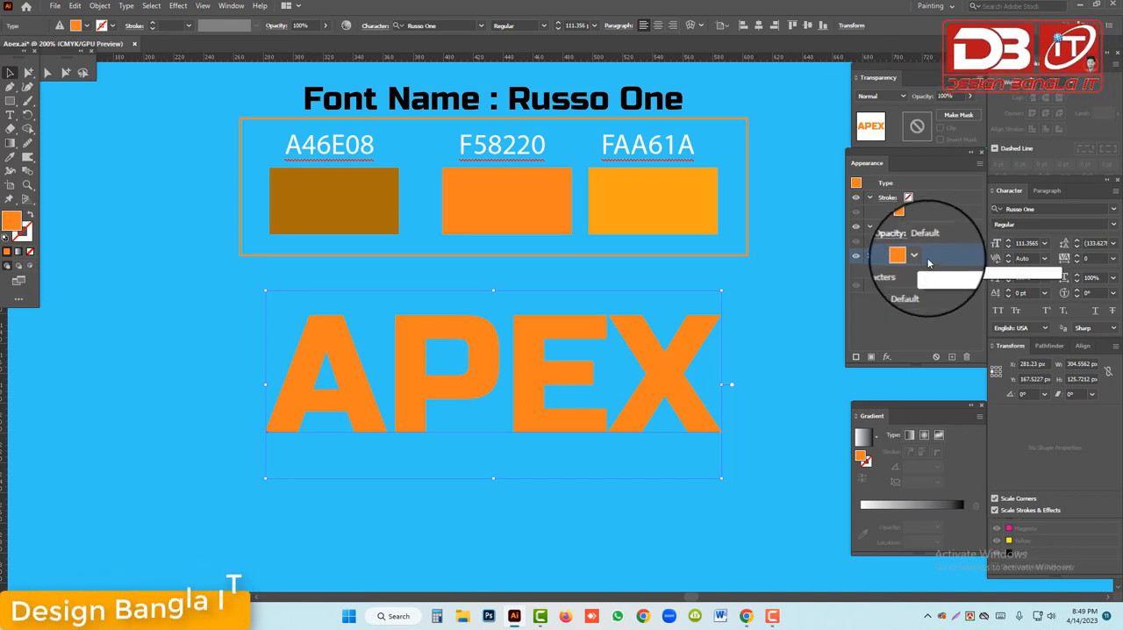
pyautogui.click(10, 157)
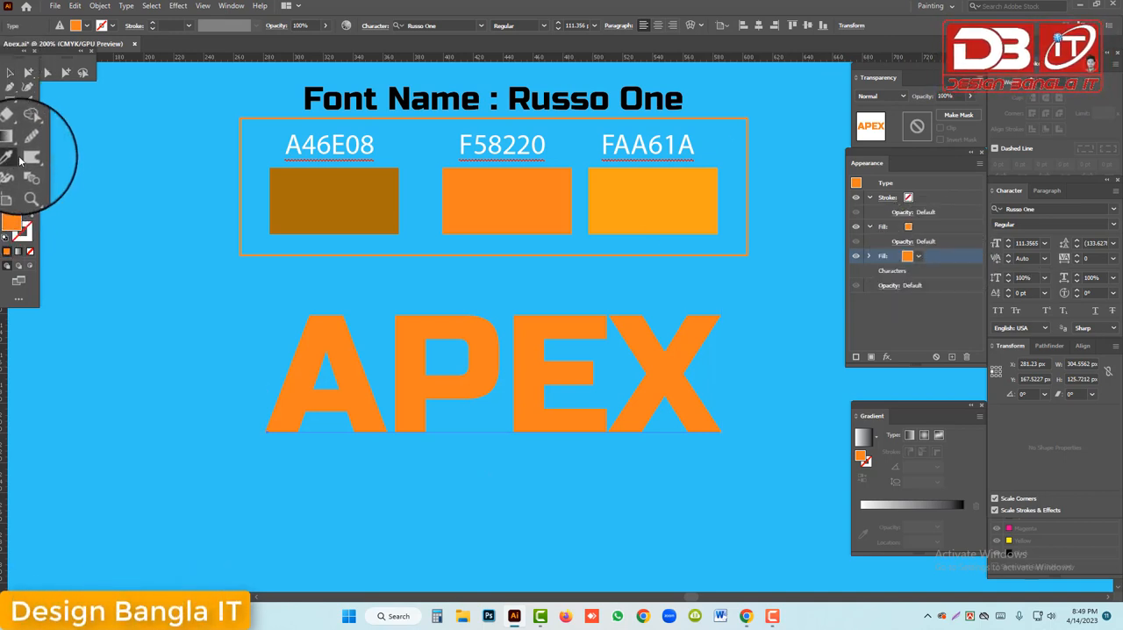
pyautogui.click(338, 183)
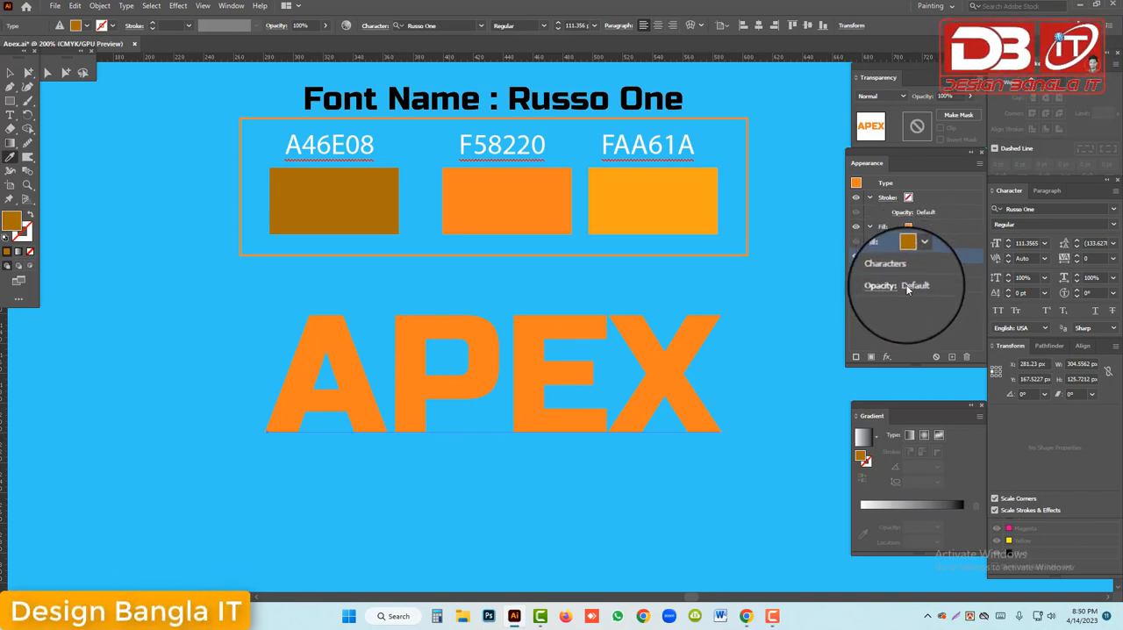
# Add a Transform effect to the brown fill with a horizontal and vertical move of 0.3 px each
pyautogui.click(887, 358)
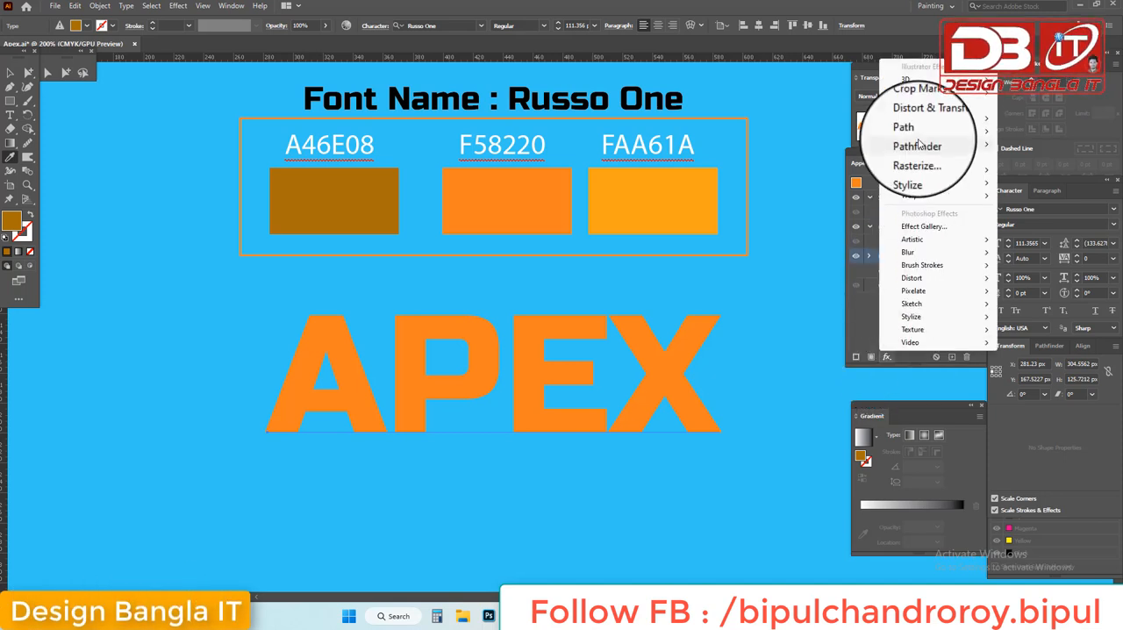
pyautogui.moveTo(922, 125)
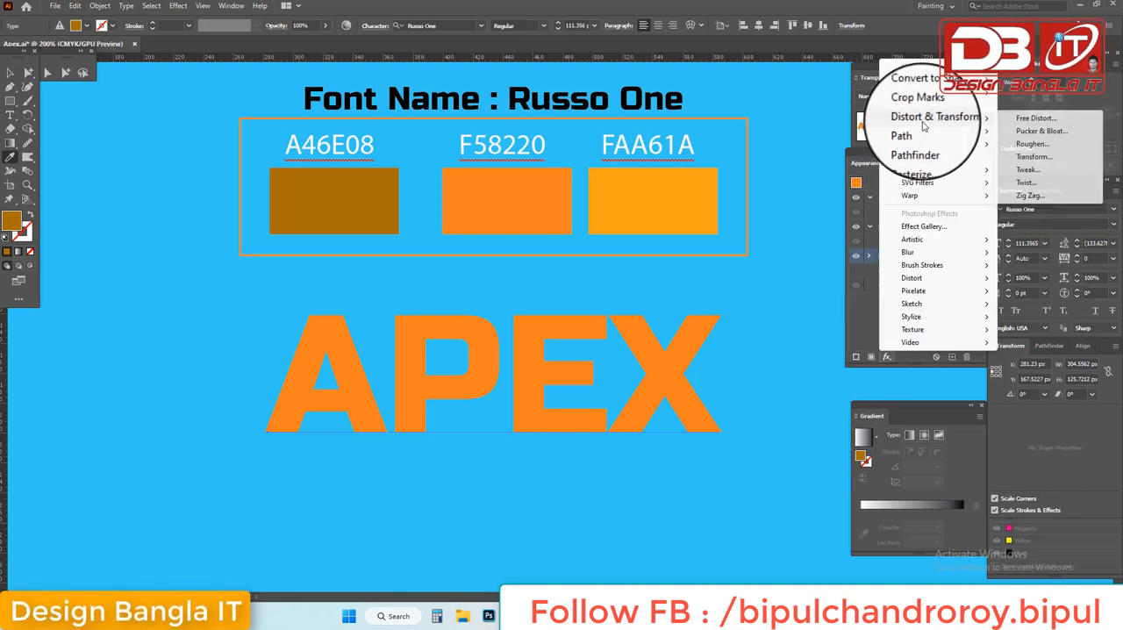
pyautogui.click(1024, 160)
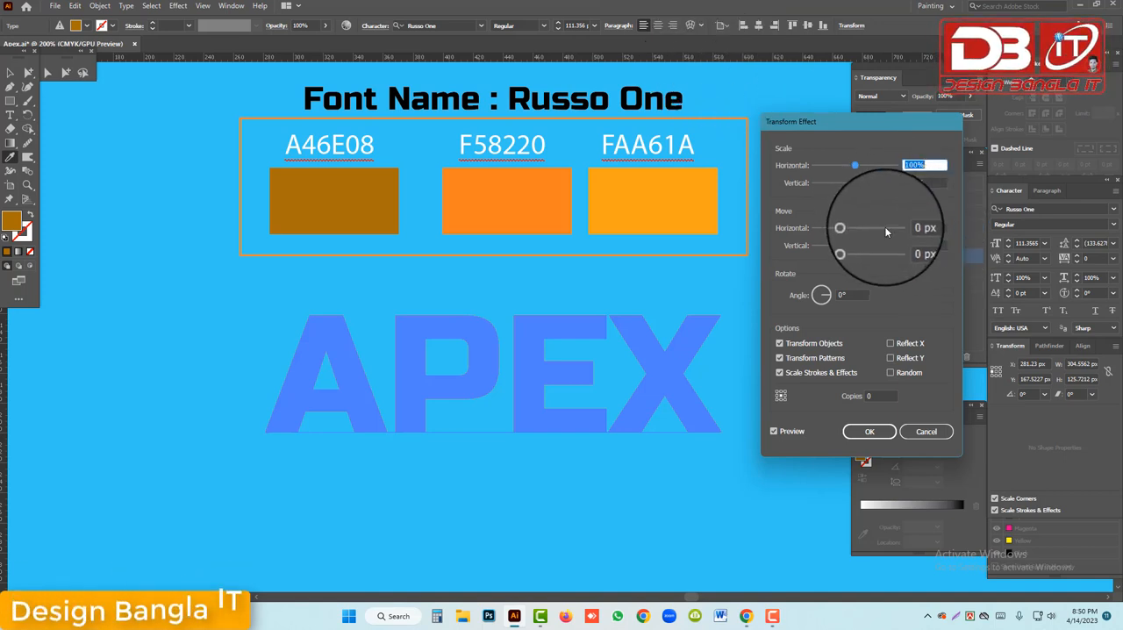
pyautogui.click(921, 228)
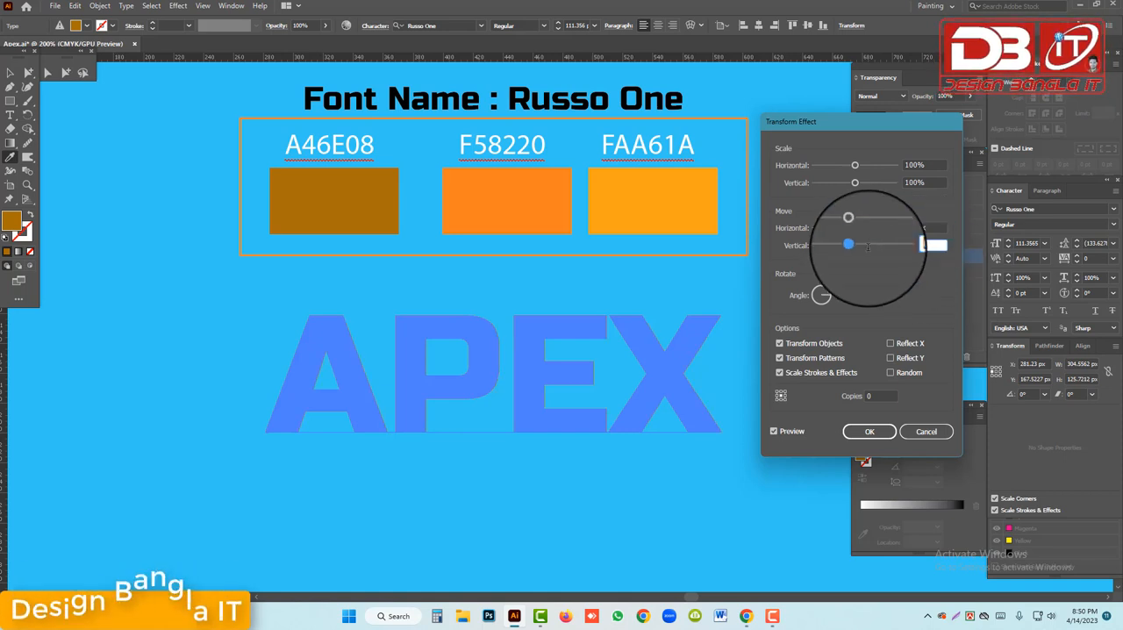
pyautogui.write('.36')
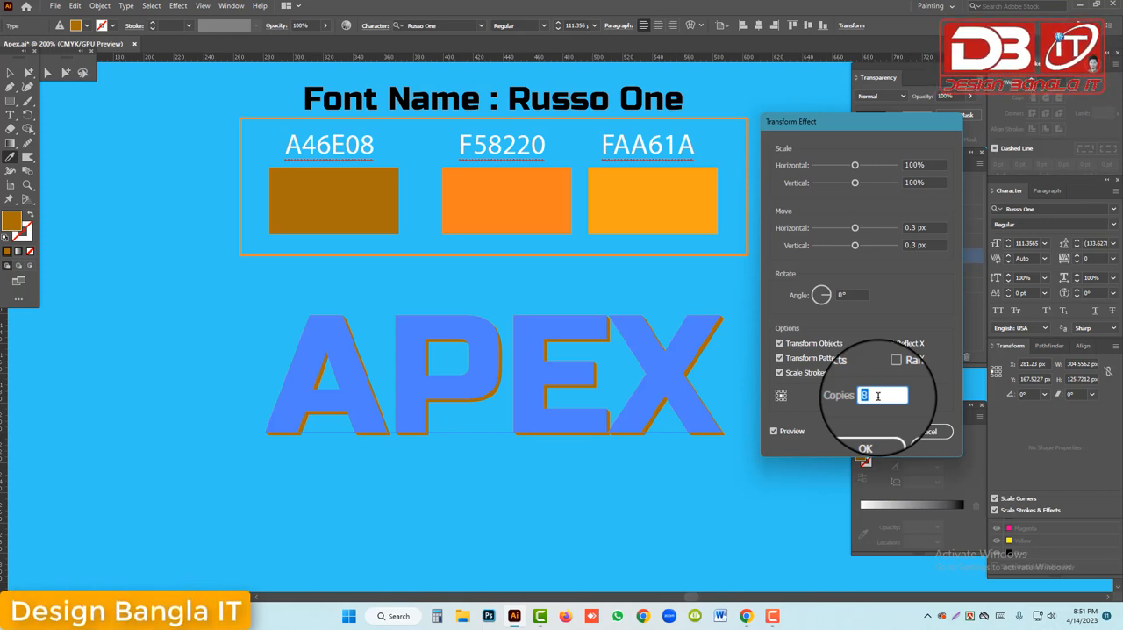
# Set the Transform effect's number of copies to 30 and apply it
pyautogui.press('Up')
pyautogui.press('Up')
pyautogui.press('Up')
pyautogui.press('Up')
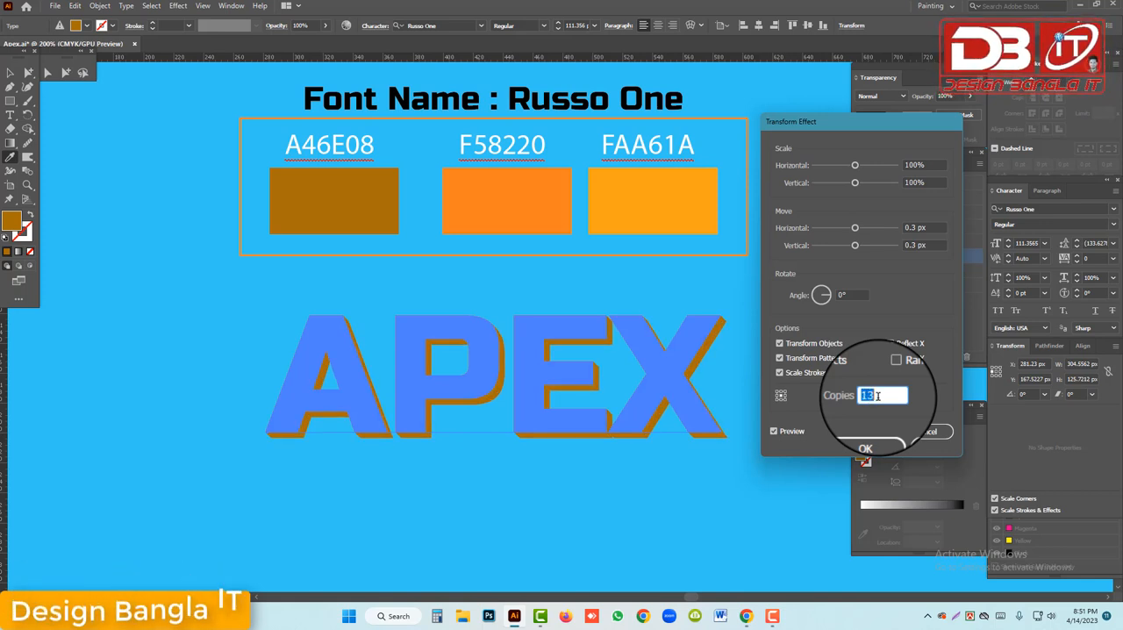
pyautogui.press('Up')
pyautogui.press('Up')
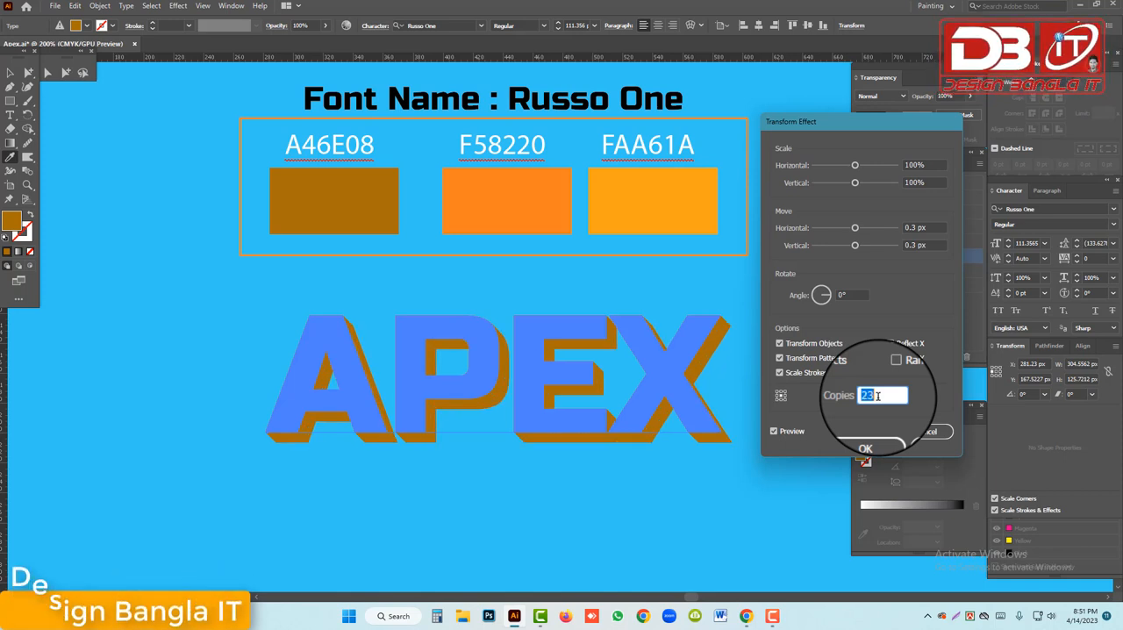
pyautogui.write('25')
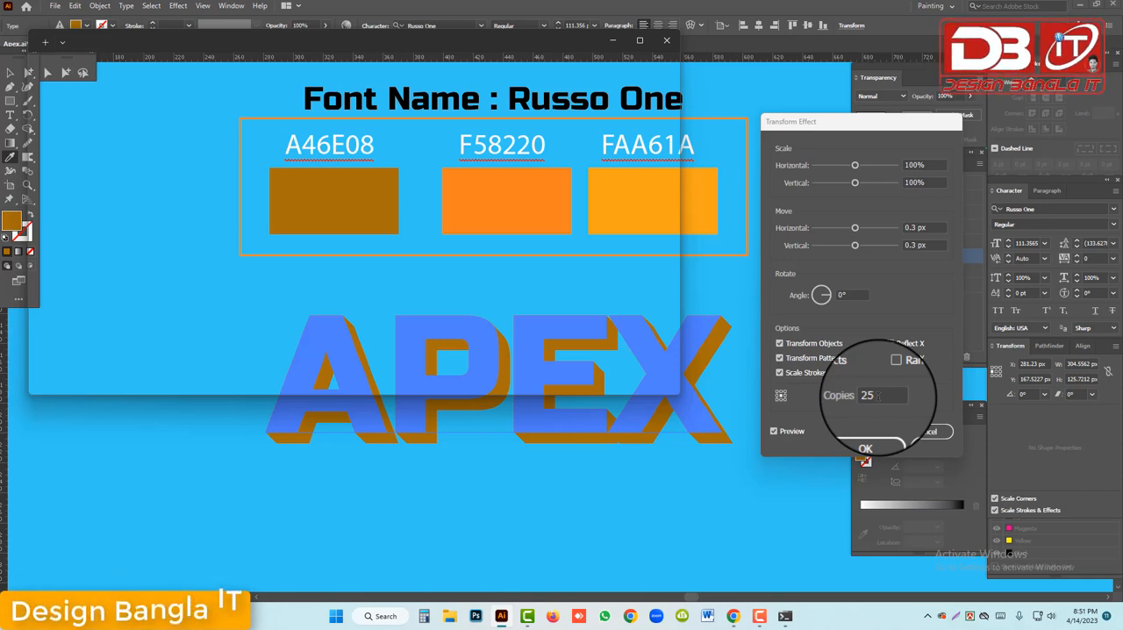
pyautogui.press('Up')
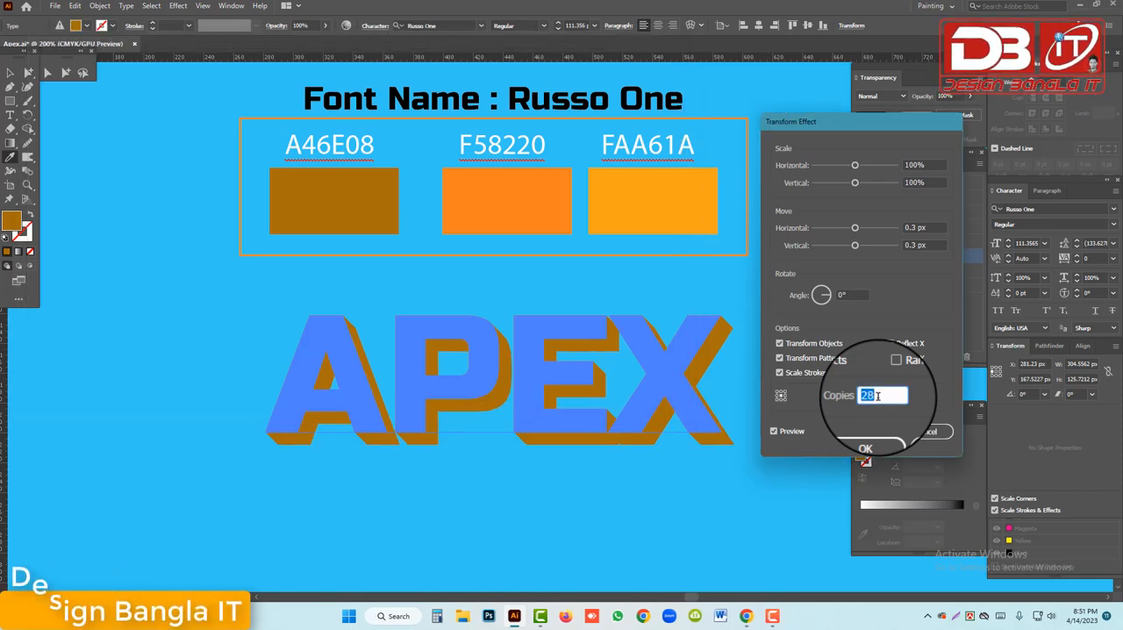
pyautogui.press('Up')
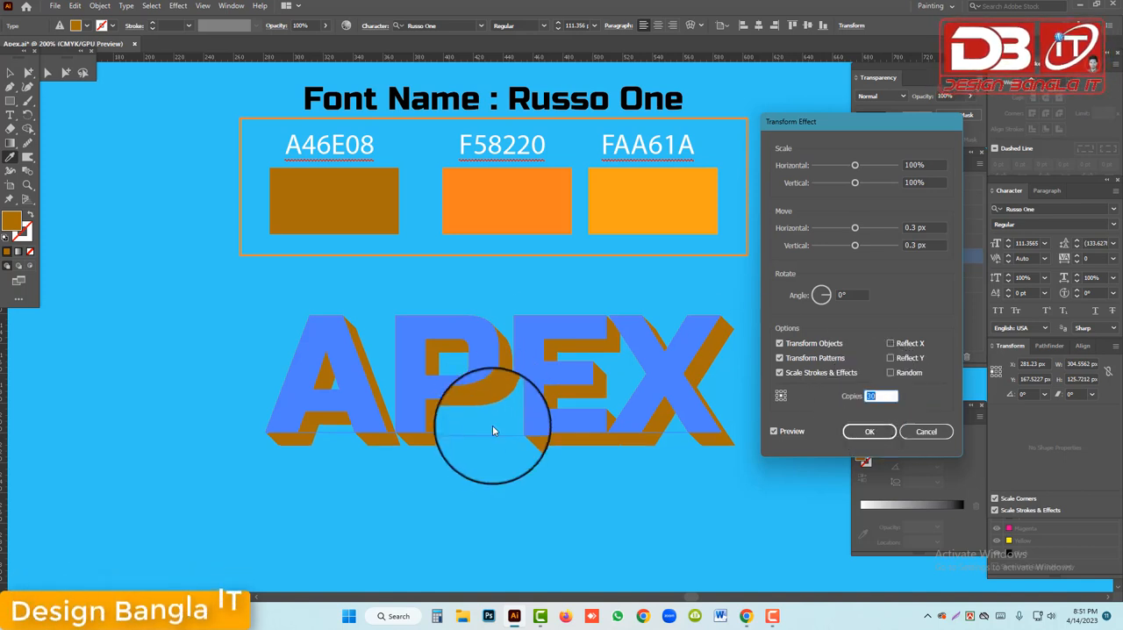
pyautogui.click(868, 432)
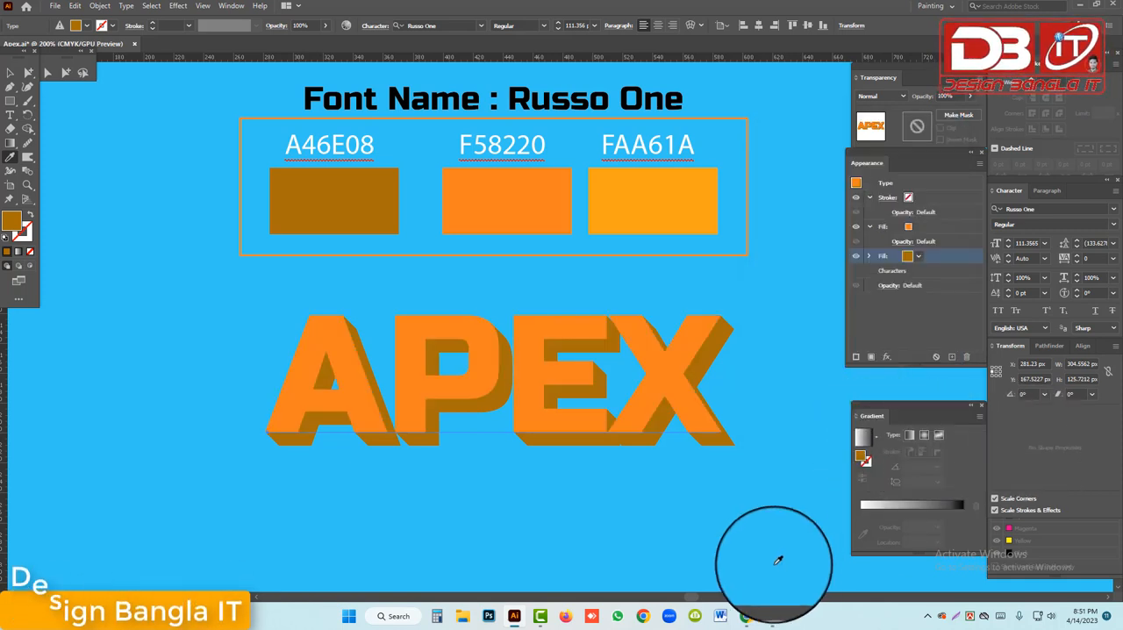
# Deselect and reselect the APEX text, and add a Drop Shadow effect to its brown fill
pyautogui.click(10, 71)
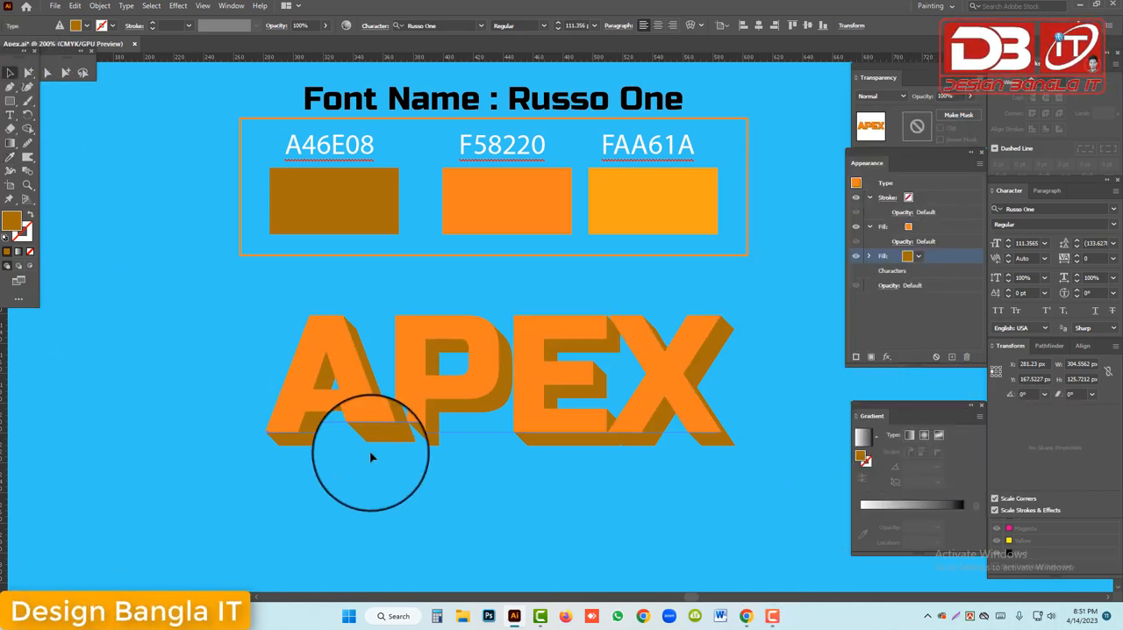
pyautogui.click(728, 530)
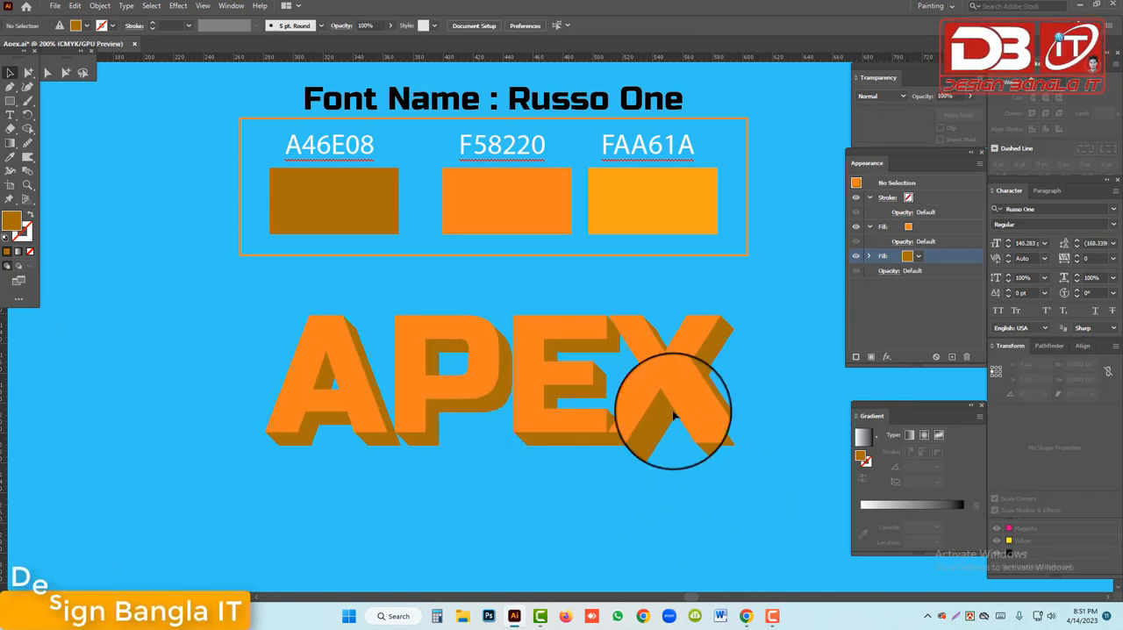
pyautogui.click(659, 384)
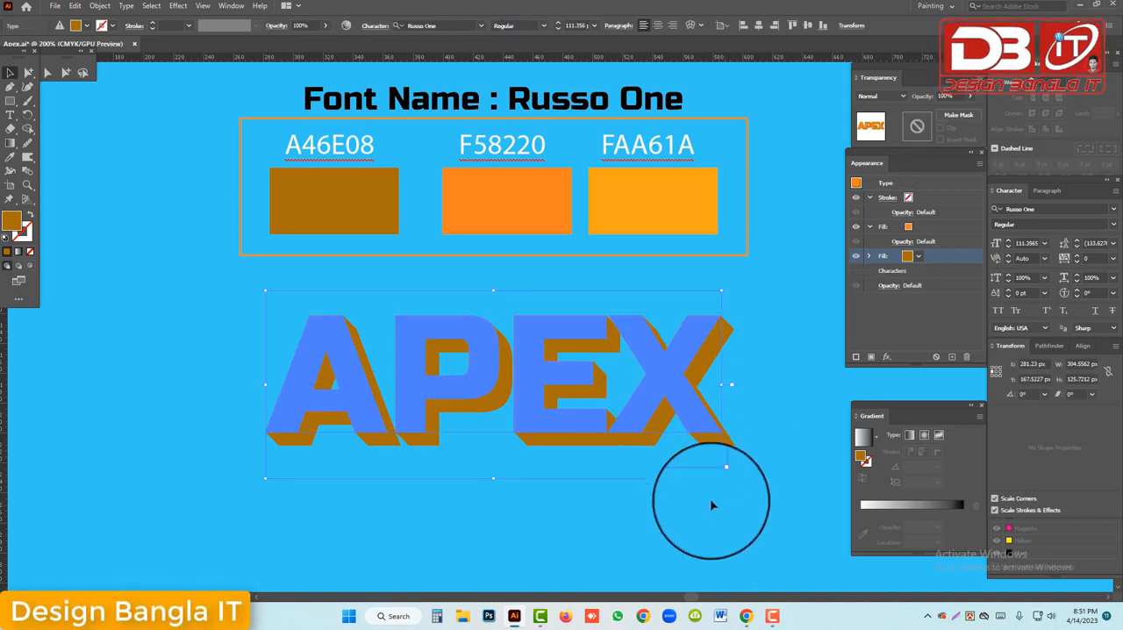
pyautogui.click(931, 261)
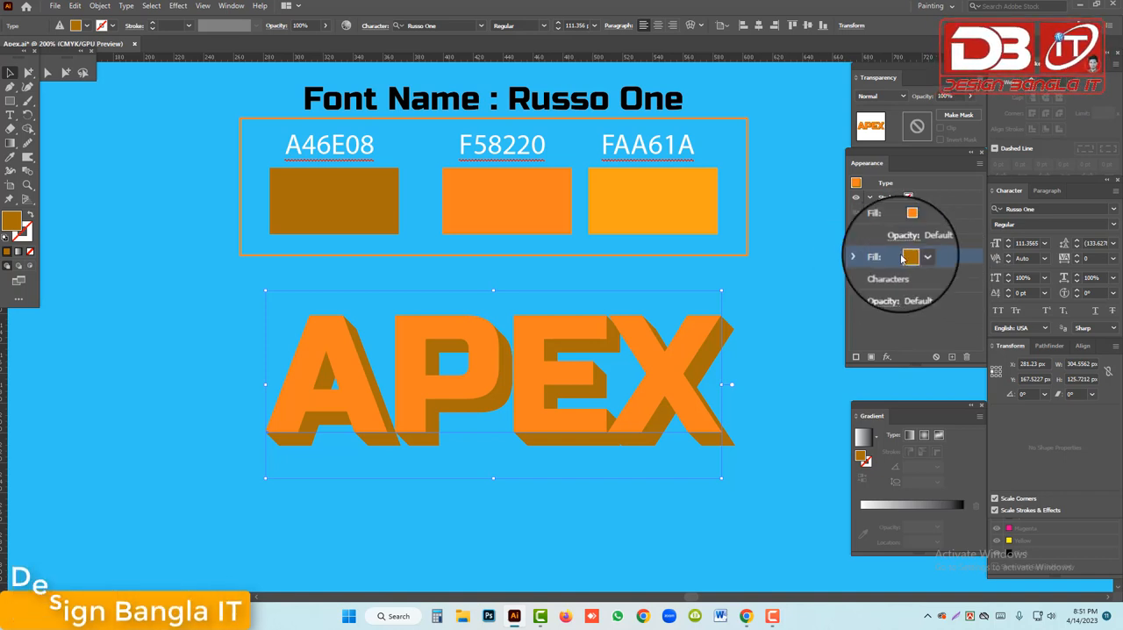
pyautogui.click(887, 357)
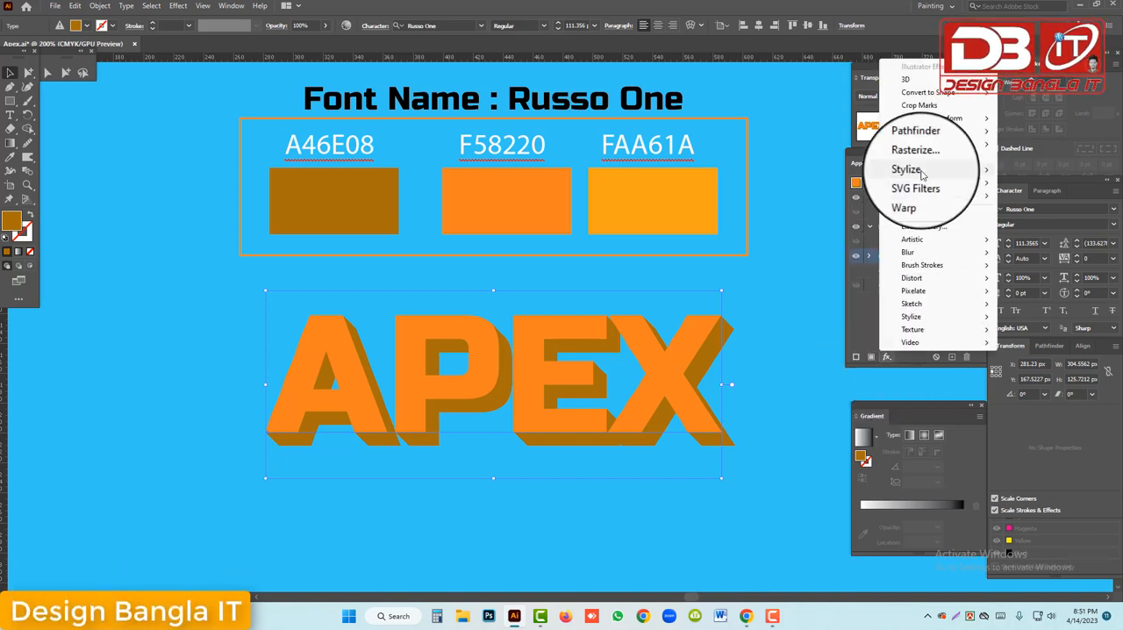
pyautogui.moveTo(921, 171)
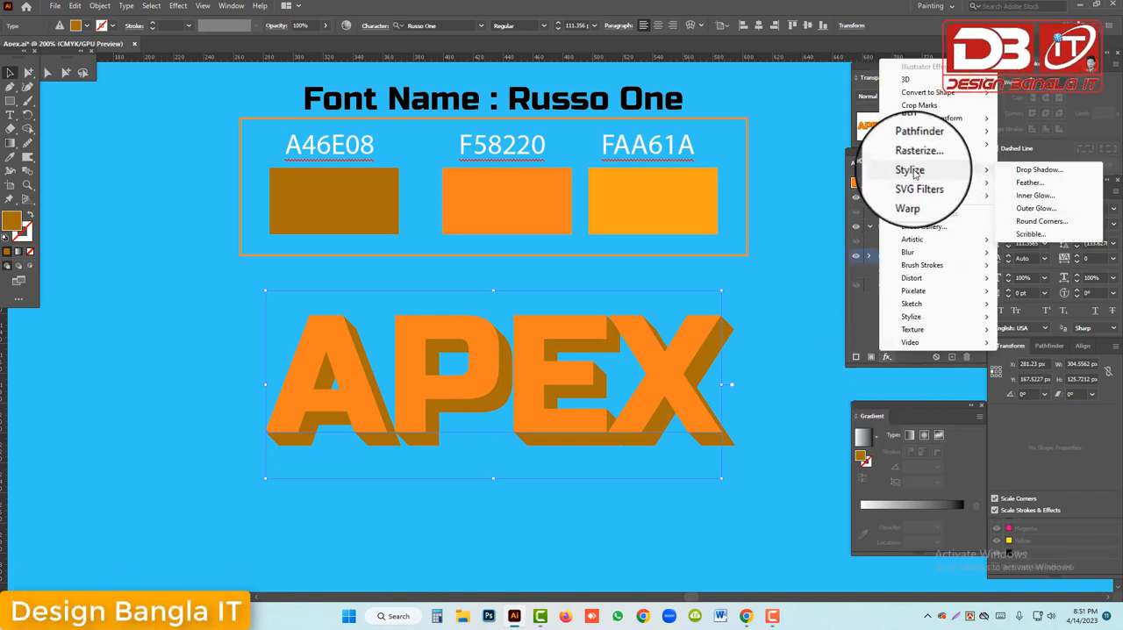
pyautogui.click(1032, 171)
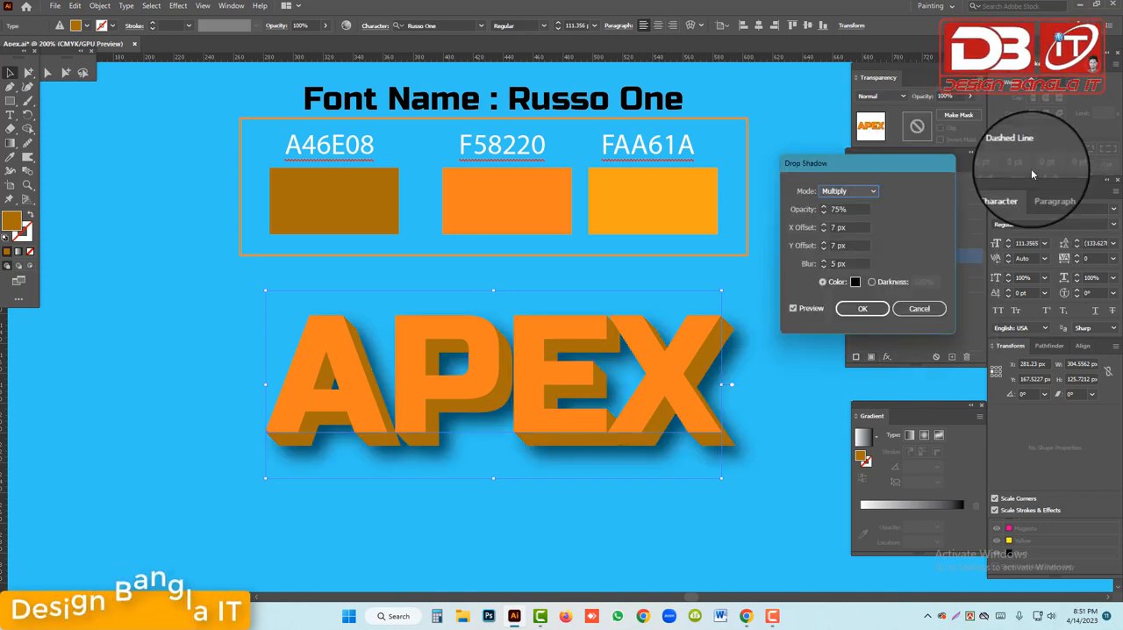
# Try the Screen and Saturation blending modes for the drop shadow and return it to Multiply
pyautogui.click(858, 191)
pyautogui.click(850, 237)
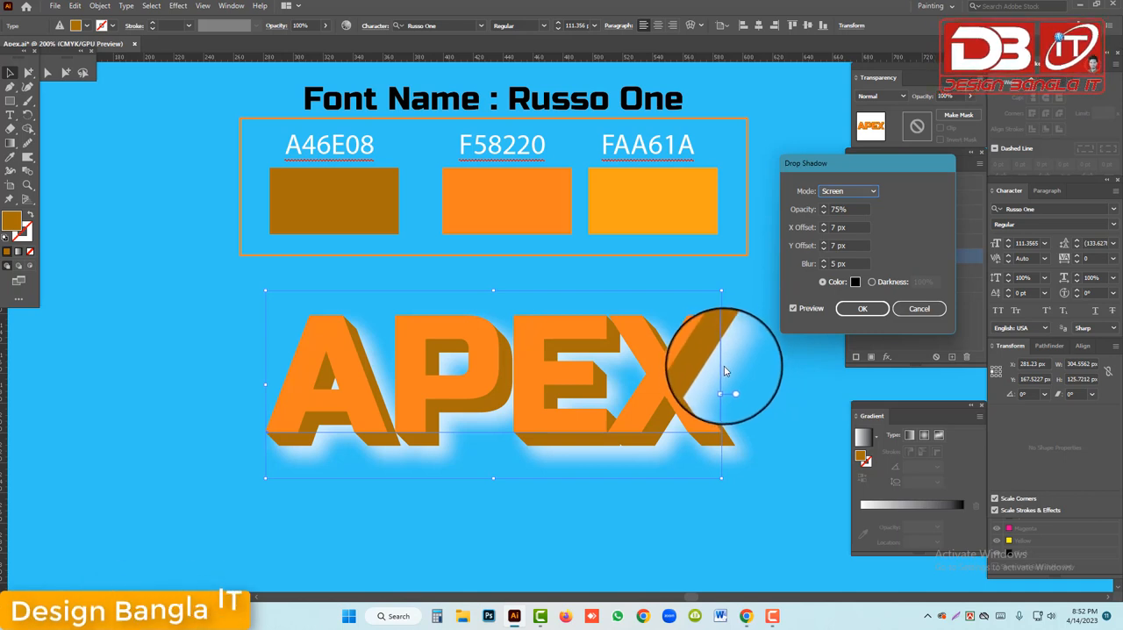
pyautogui.click(864, 192)
pyautogui.click(836, 219)
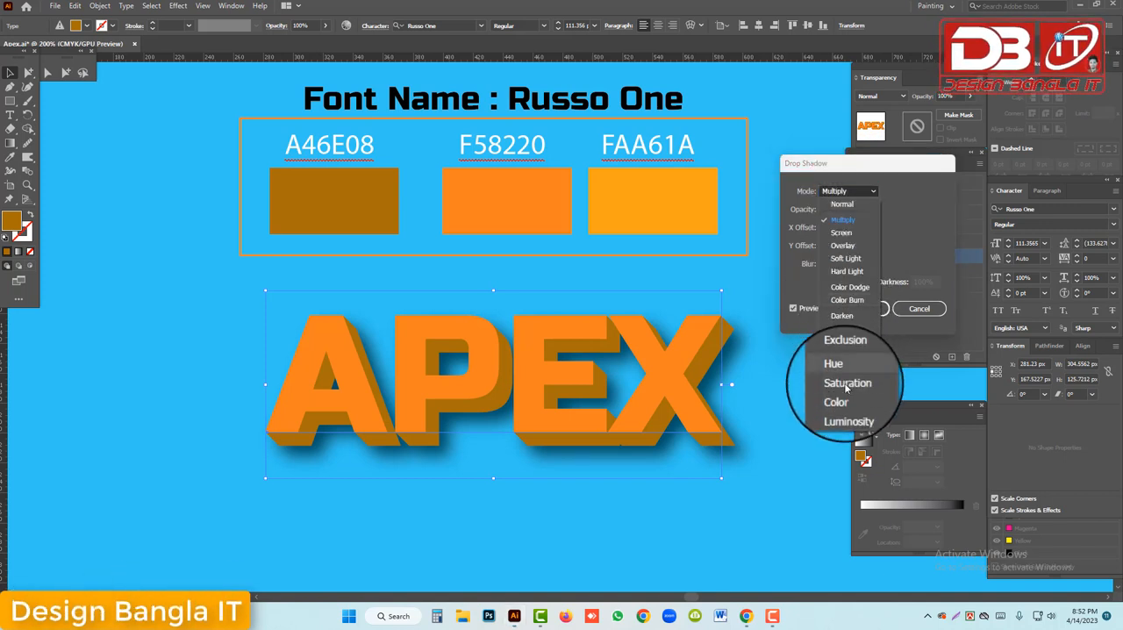
pyautogui.click(844, 382)
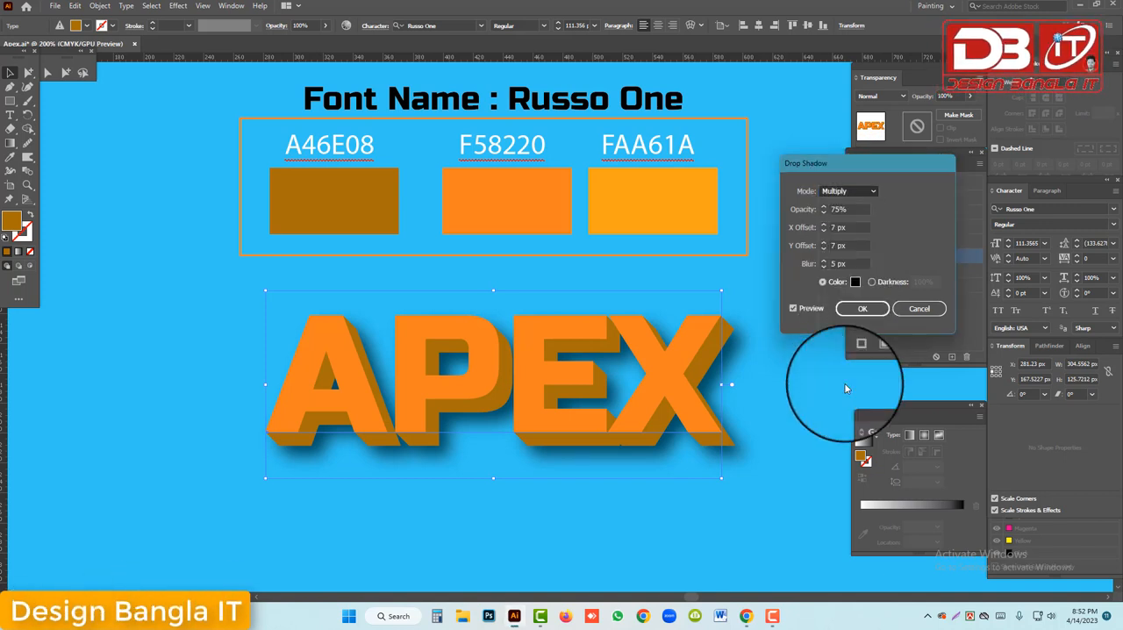
pyautogui.click(847, 191)
pyautogui.click(849, 193)
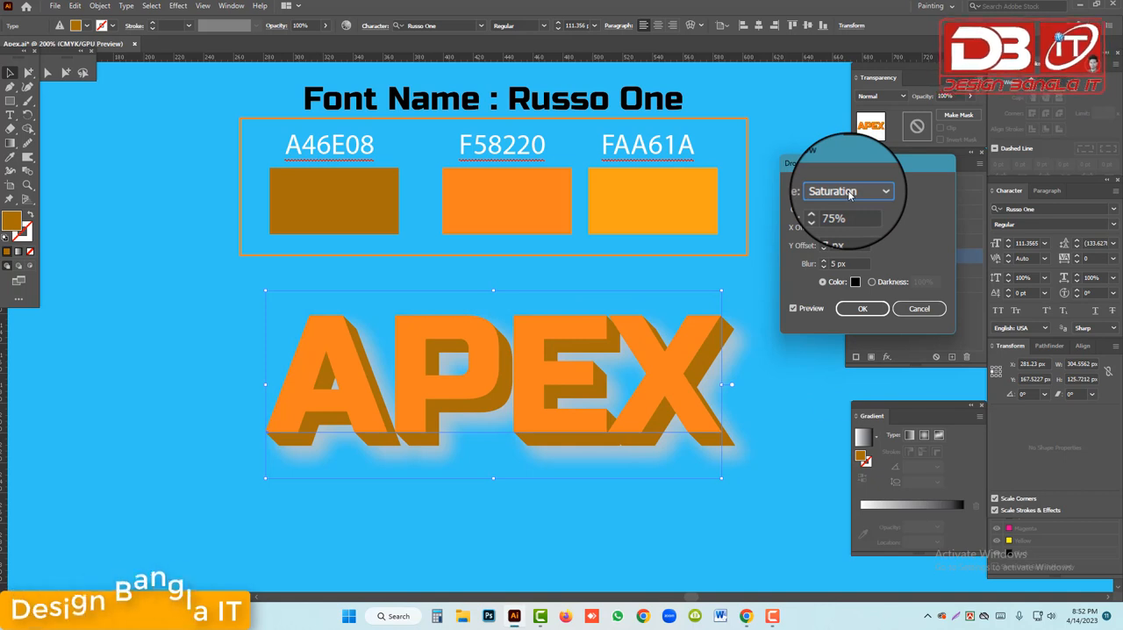
pyautogui.click(849, 193)
pyautogui.click(842, 216)
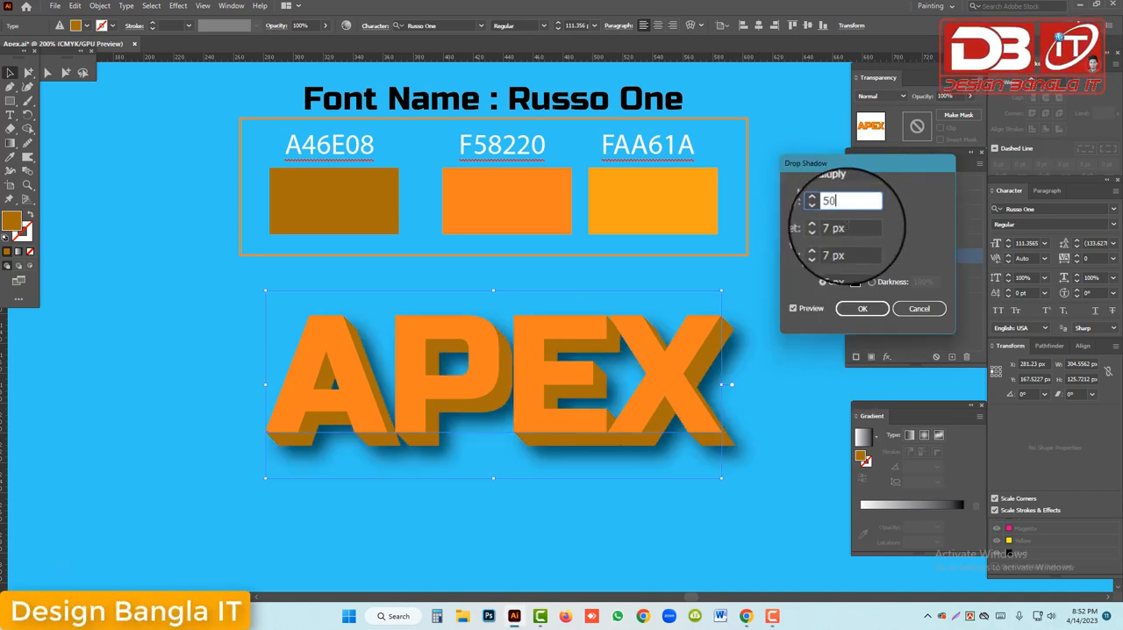
# Set the drop shadow's opacity to 50% and apply the effect
pyautogui.write('50')
pyautogui.press('Return')
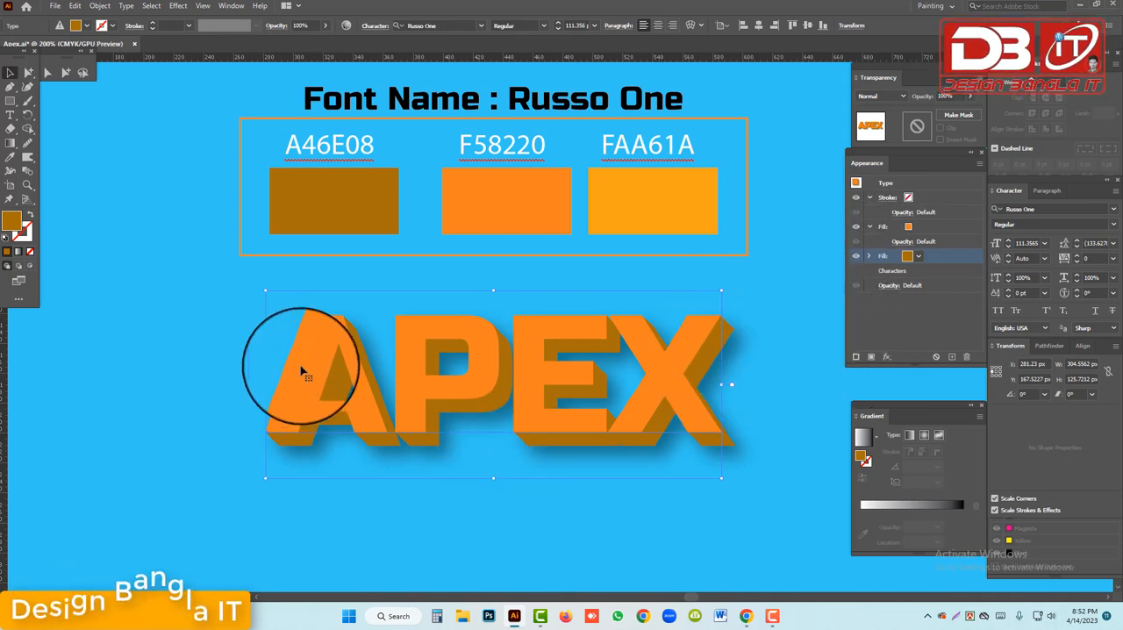
pyautogui.moveTo(301, 371); pyautogui.dragTo(770, 409)
pyautogui.press('Escape')
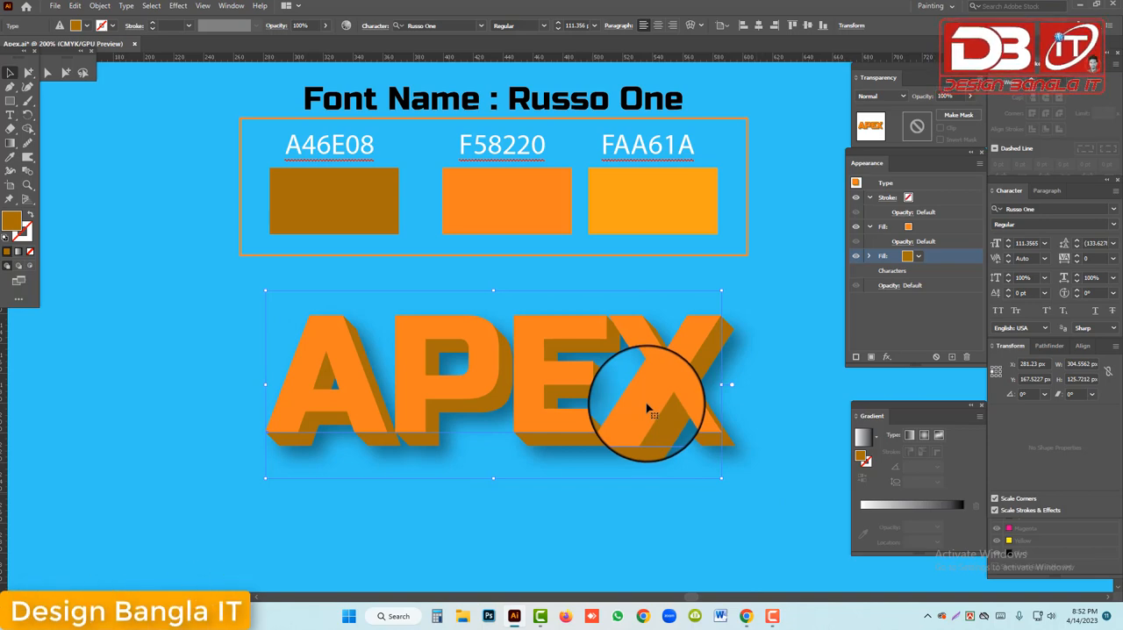
# Compare the new APEX text with the finished APEX sample above the colour swatches
pyautogui.scroll(4, 646, 405)
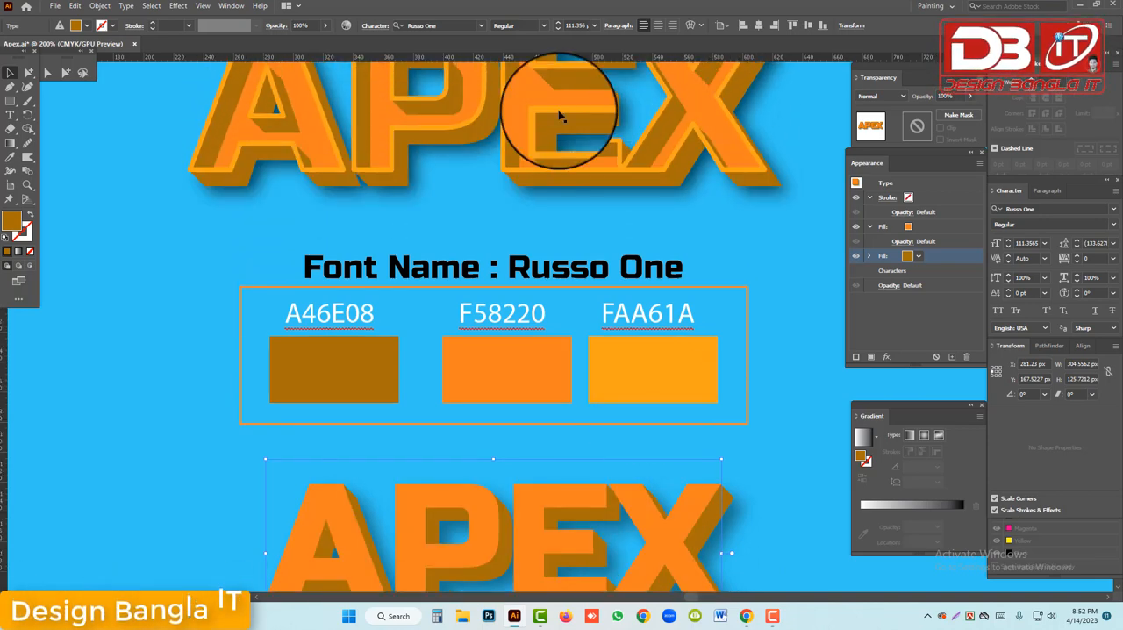
pyautogui.scroll(1, 564, 123)
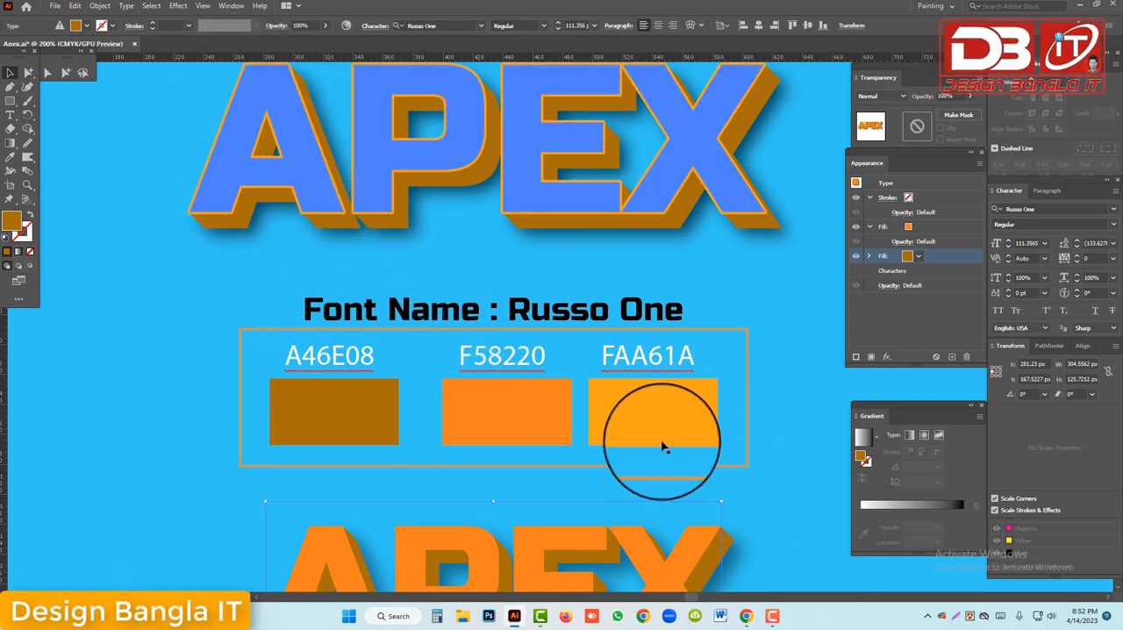
pyautogui.scroll(-3, 662, 447)
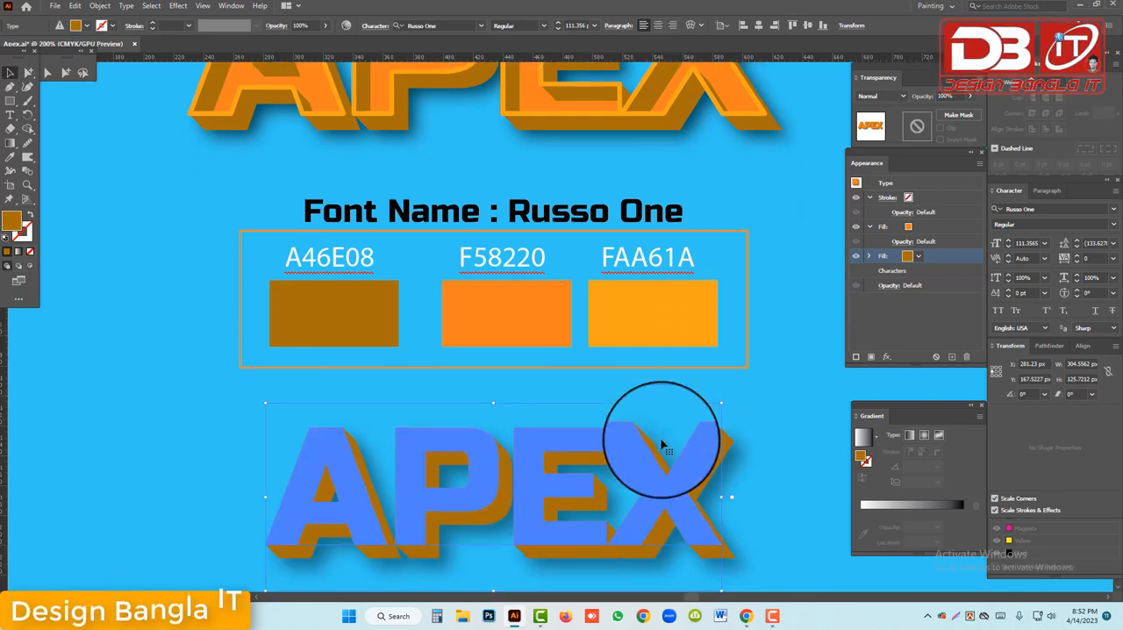
pyautogui.scroll(-2, 662, 446)
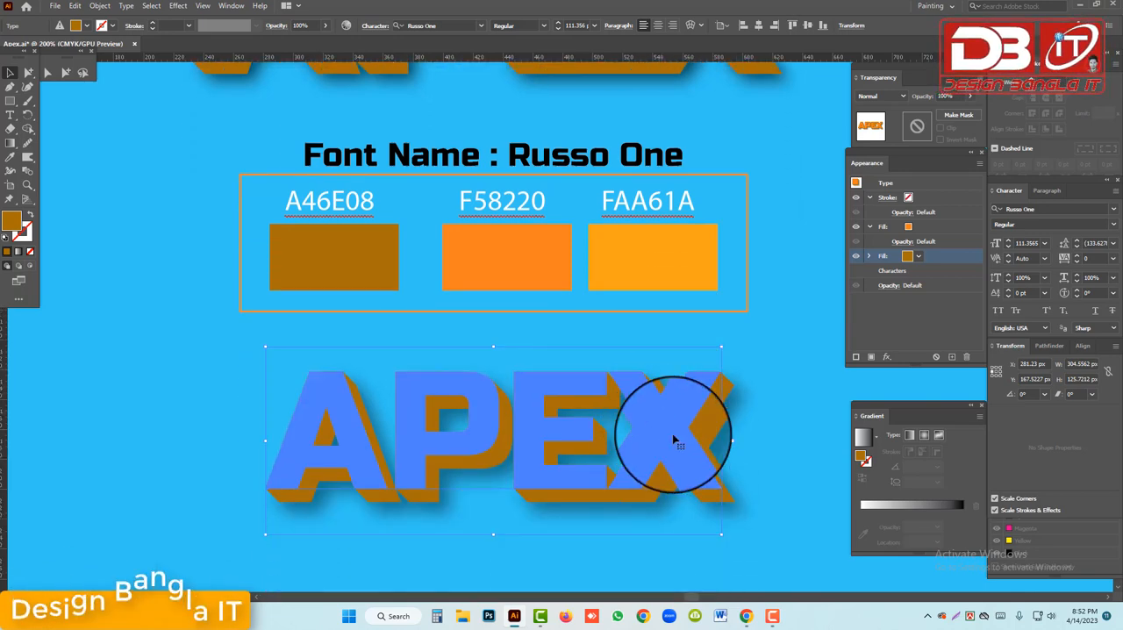
pyautogui.scroll(-1, 561, 492)
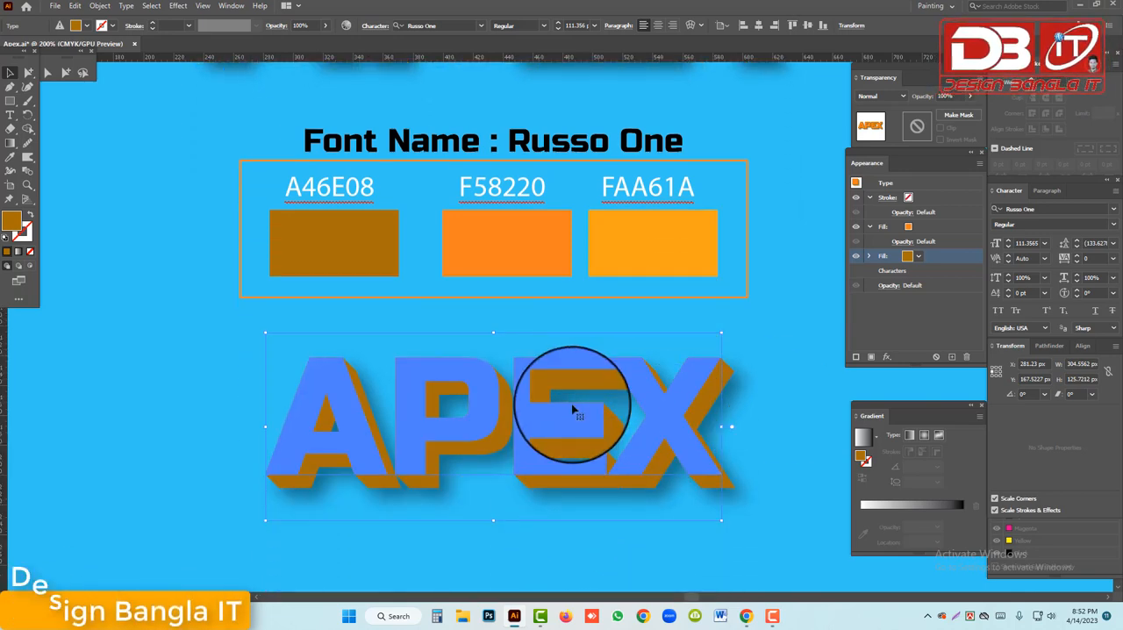
pyautogui.scroll(-2, 572, 408)
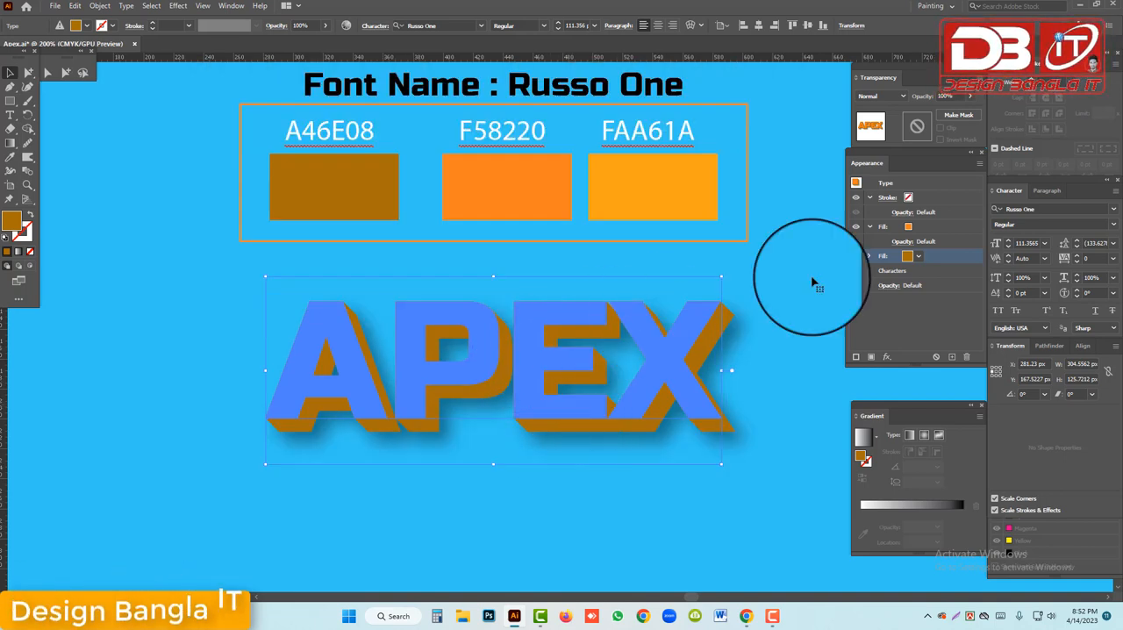
# Give the APEX text's stroke a 2 pt weight and colour it by sampling the FAA61A swatch with the Eyedropper
pyautogui.click(921, 200)
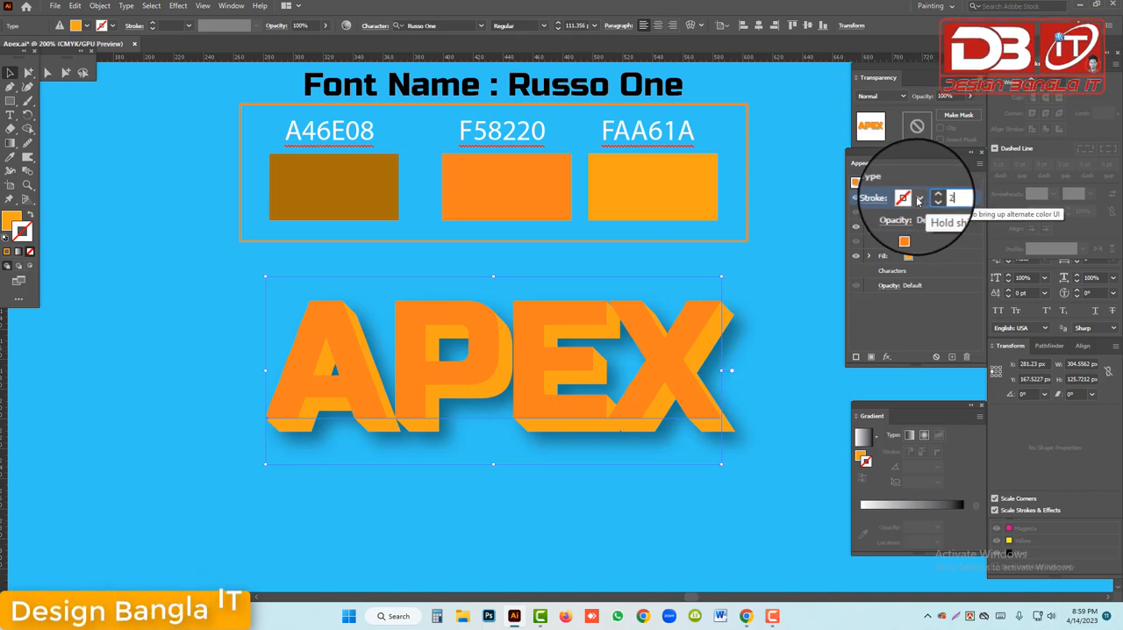
pyautogui.click(10, 160)
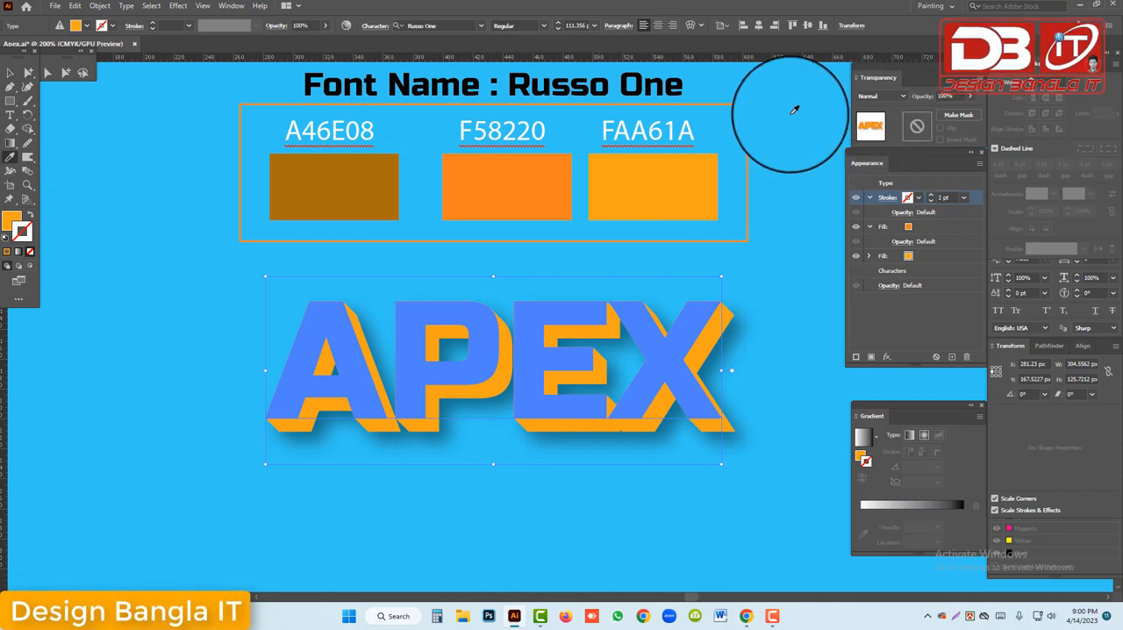
pyautogui.click(646, 179)
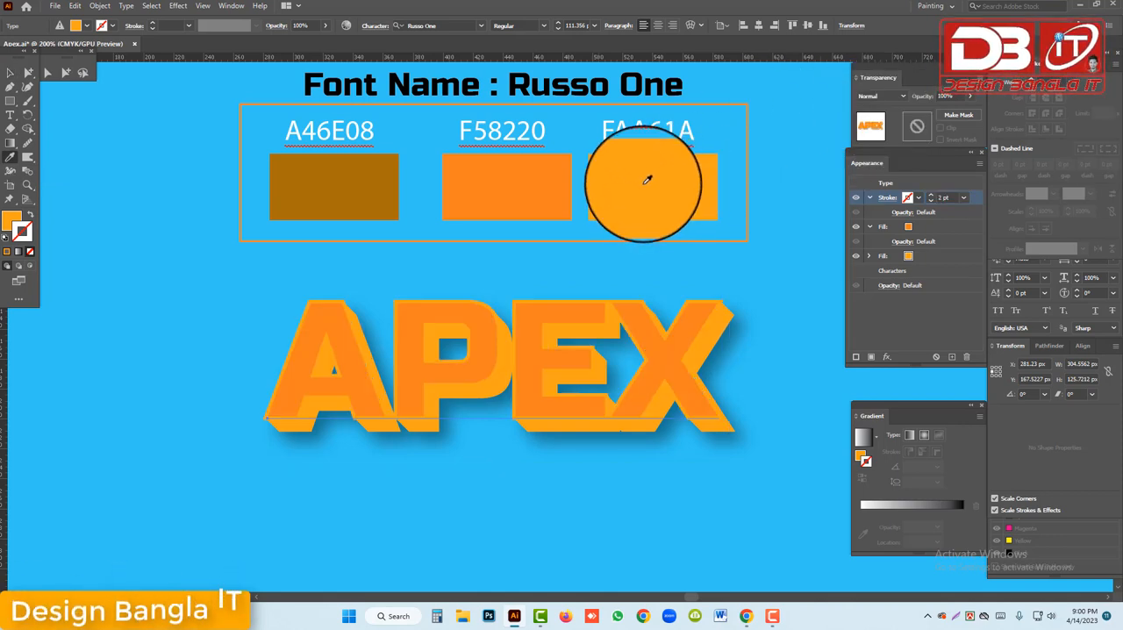
pyautogui.keyDown('shift'); pyautogui.click(650, 182); pyautogui.keyUp('shift')
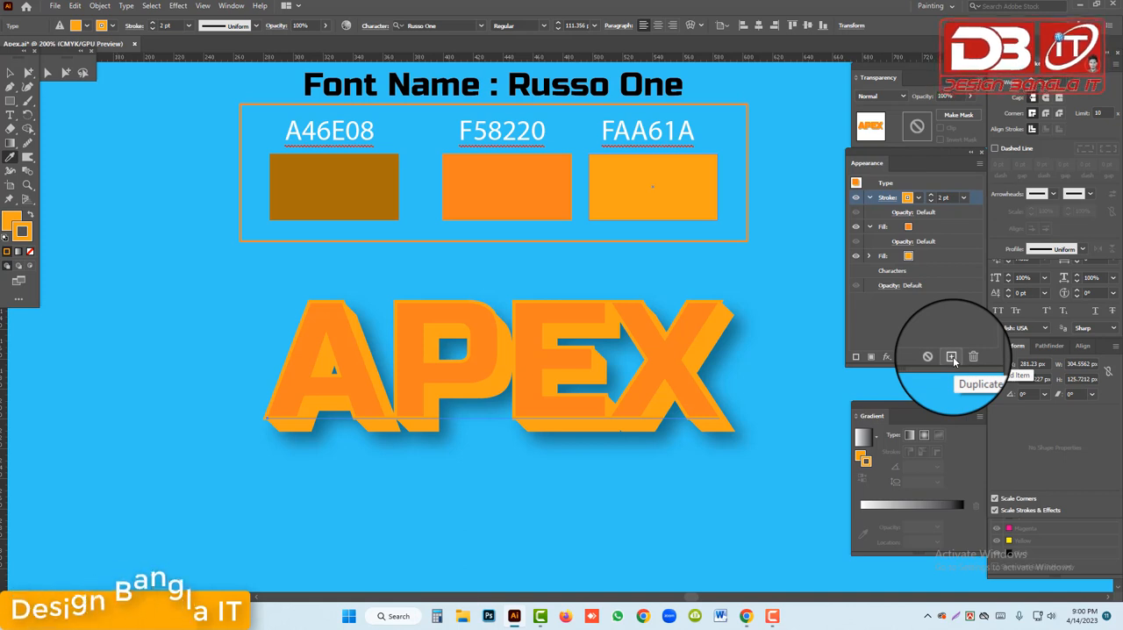
# Duplicate the APEX text's 2 pt stroke and colour the lower copy by sampling the A46E08 swatch with the Eyedropper
pyautogui.click(952, 357)
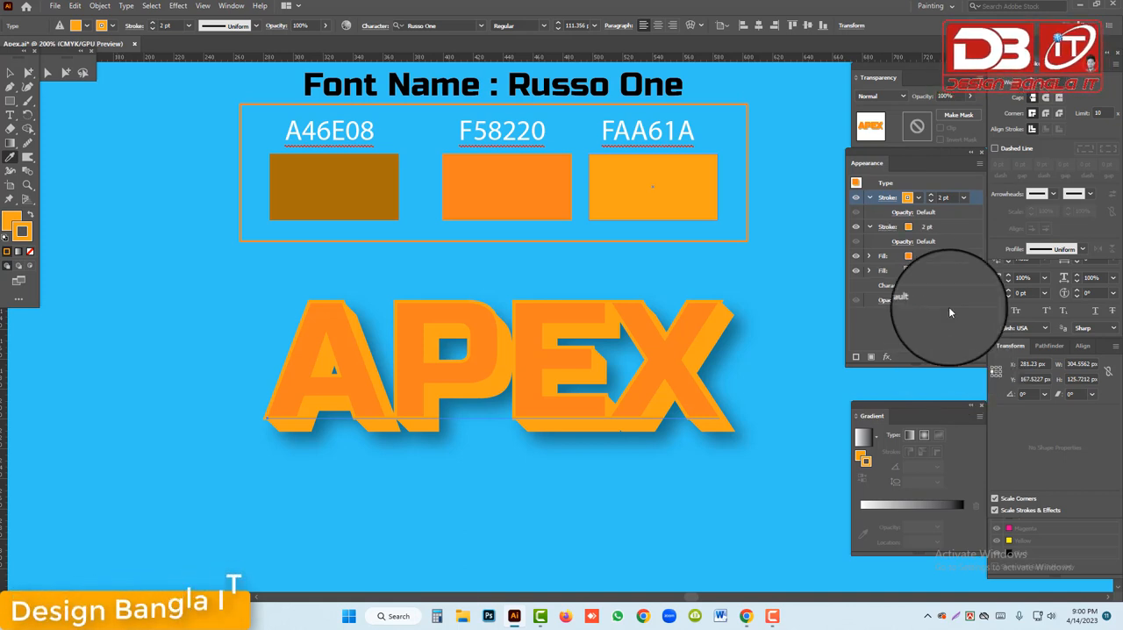
pyautogui.click(918, 228)
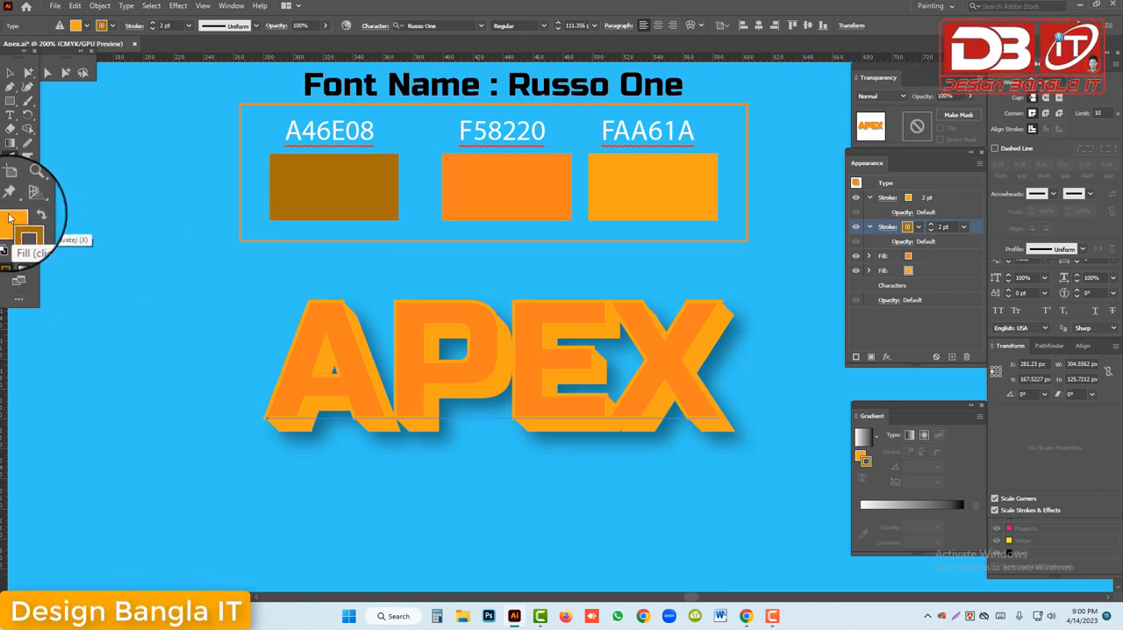
pyautogui.press('i')
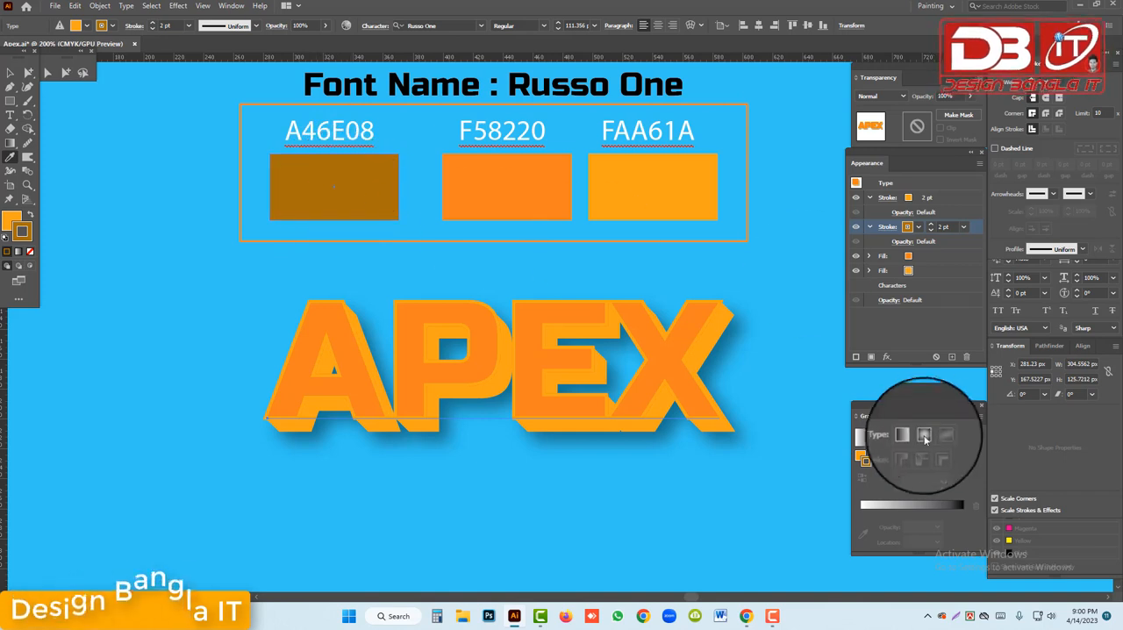
# Add a Transform effect to the lower stroke with a horizontal and vertical move of 0.3 px each
pyautogui.click(886, 357)
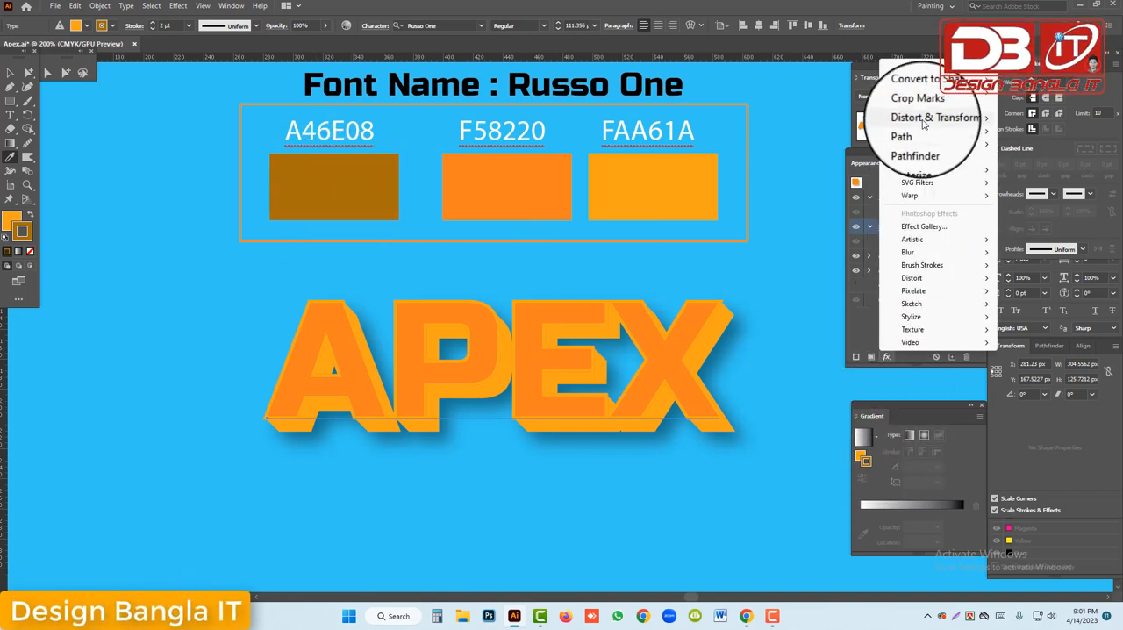
pyautogui.moveTo(923, 121)
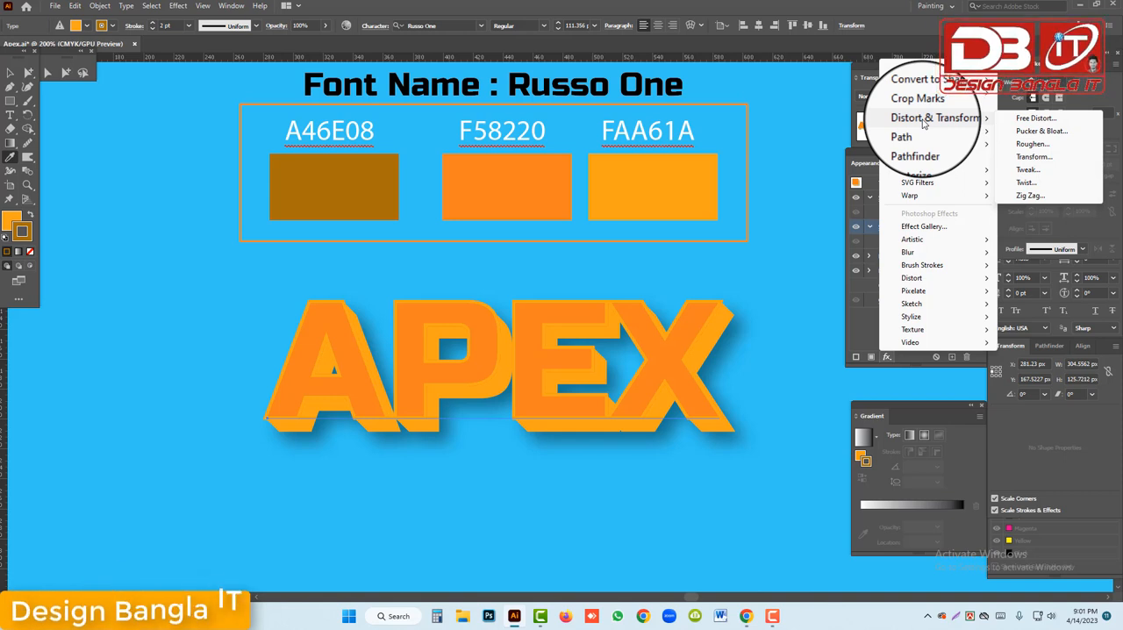
pyautogui.click(1025, 161)
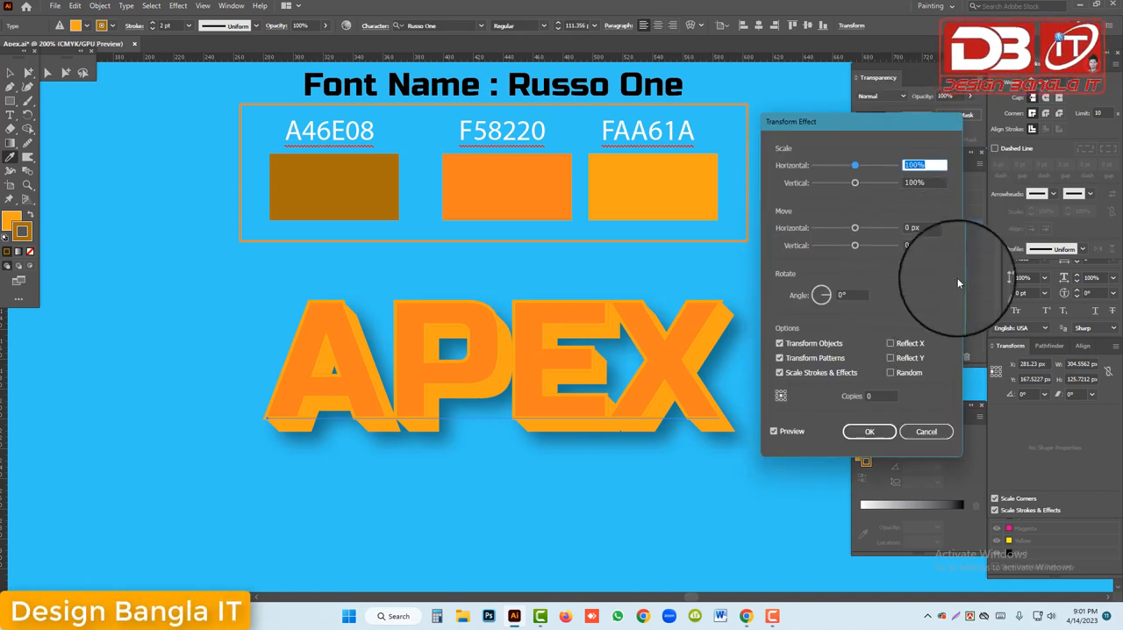
pyautogui.moveTo(933, 227); pyautogui.dragTo(856, 246)
pyautogui.write('.3')
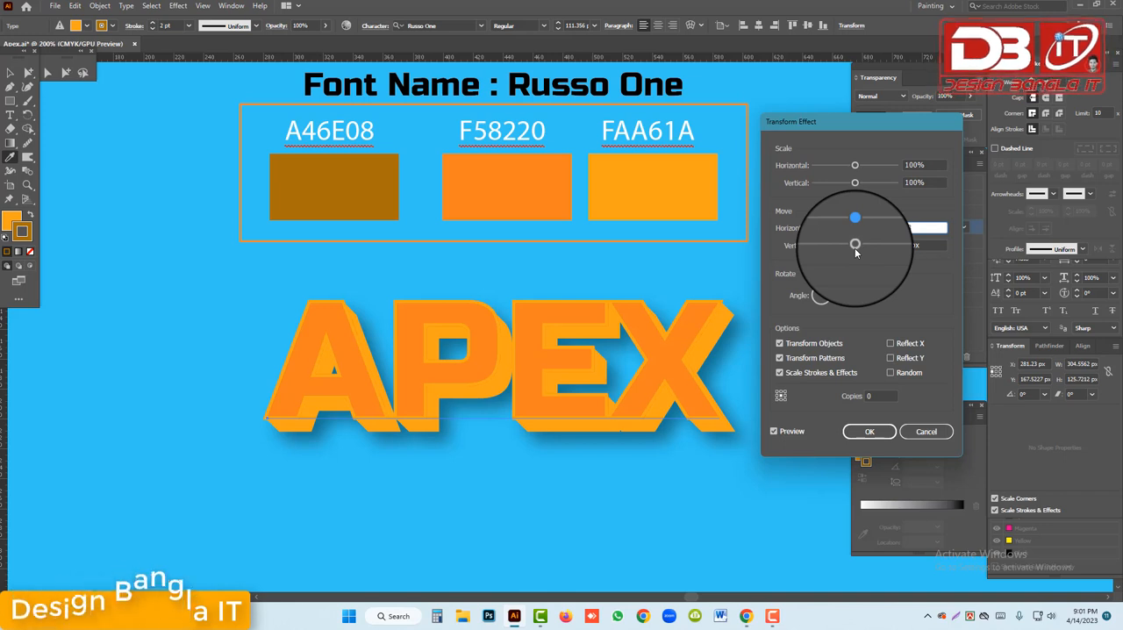
pyautogui.write('-3')
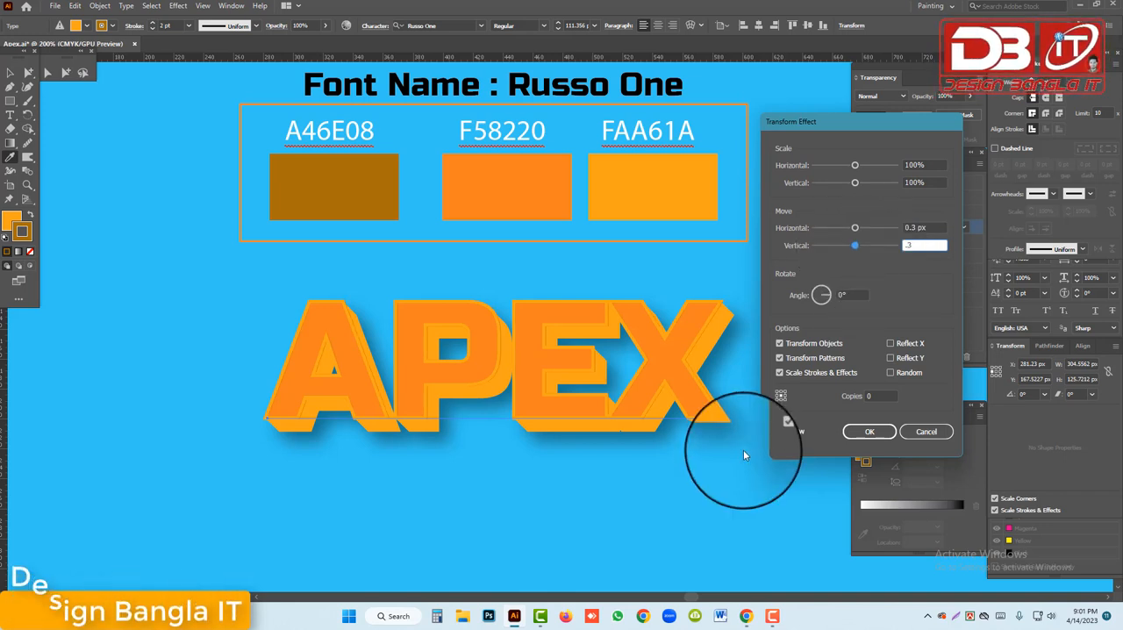
# Set the Transform effect's number of copies to 20 and apply the effect to the brown stroke
pyautogui.click(873, 396)
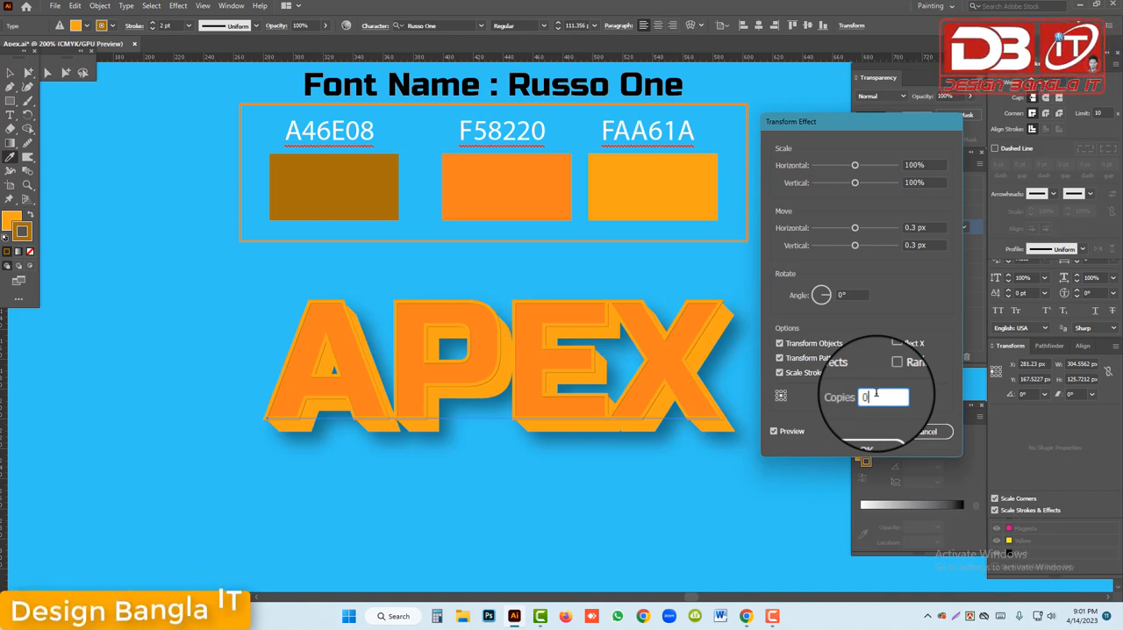
pyautogui.press('Up')
pyautogui.press('Up')
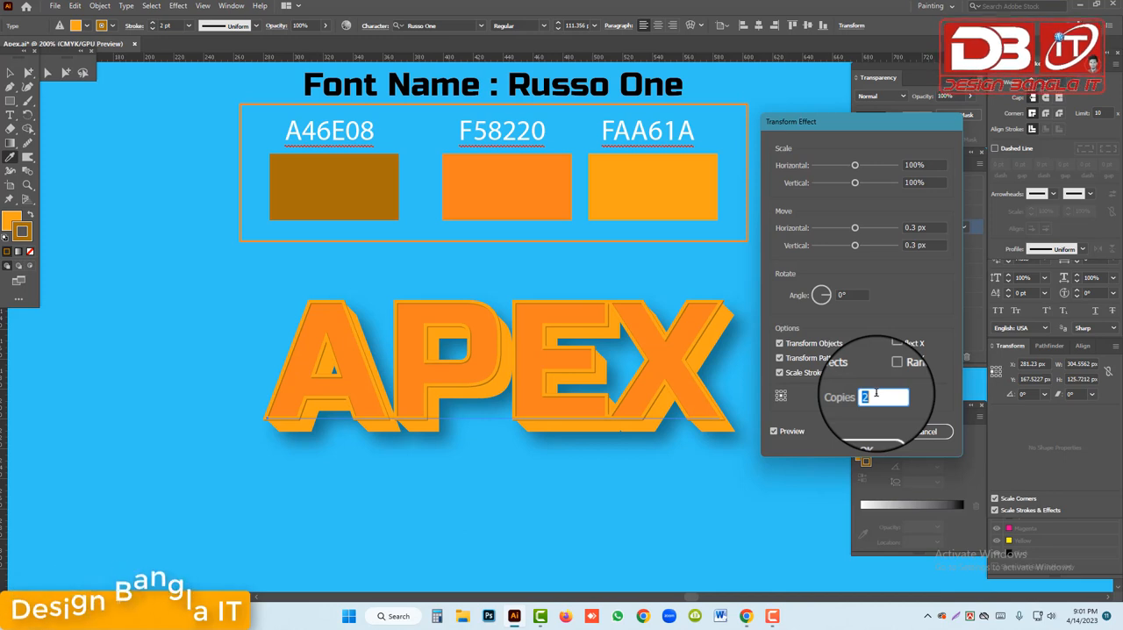
pyautogui.press('Up')
pyautogui.press('Up')
pyautogui.press('Up')
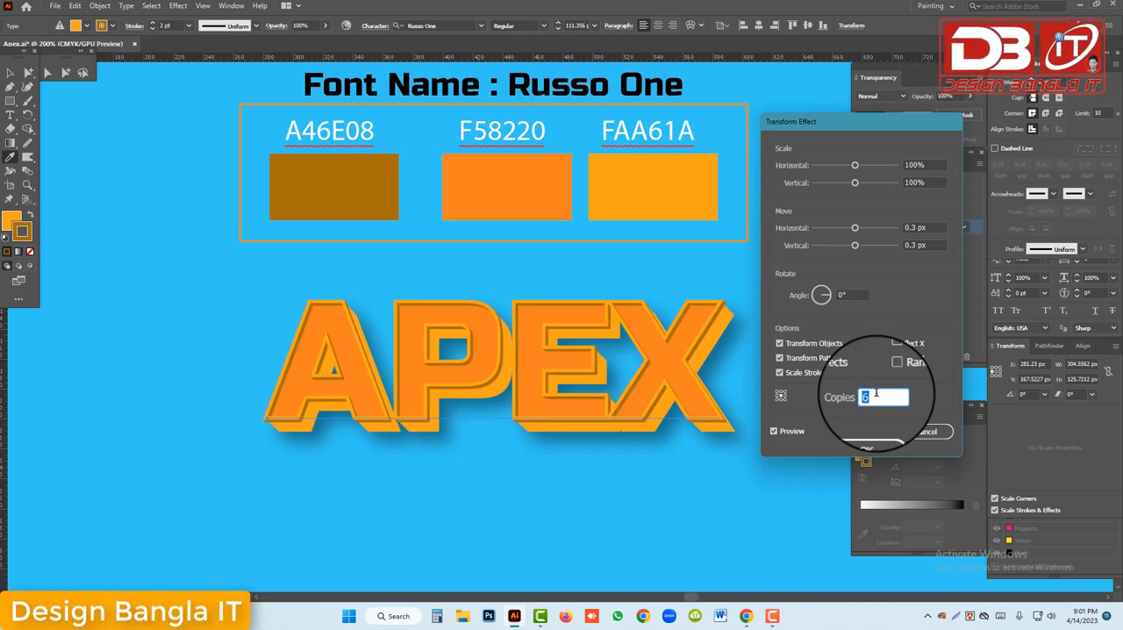
pyautogui.press('Up')
pyautogui.press('Up')
pyautogui.press('Up')
pyautogui.press('Up')
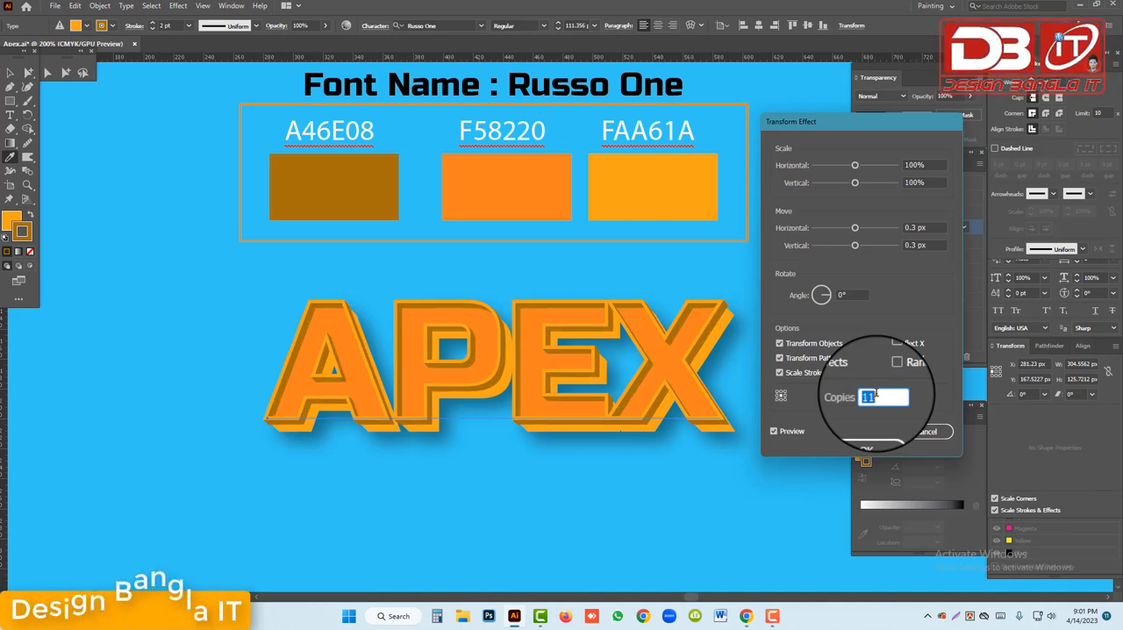
pyautogui.press('Up')
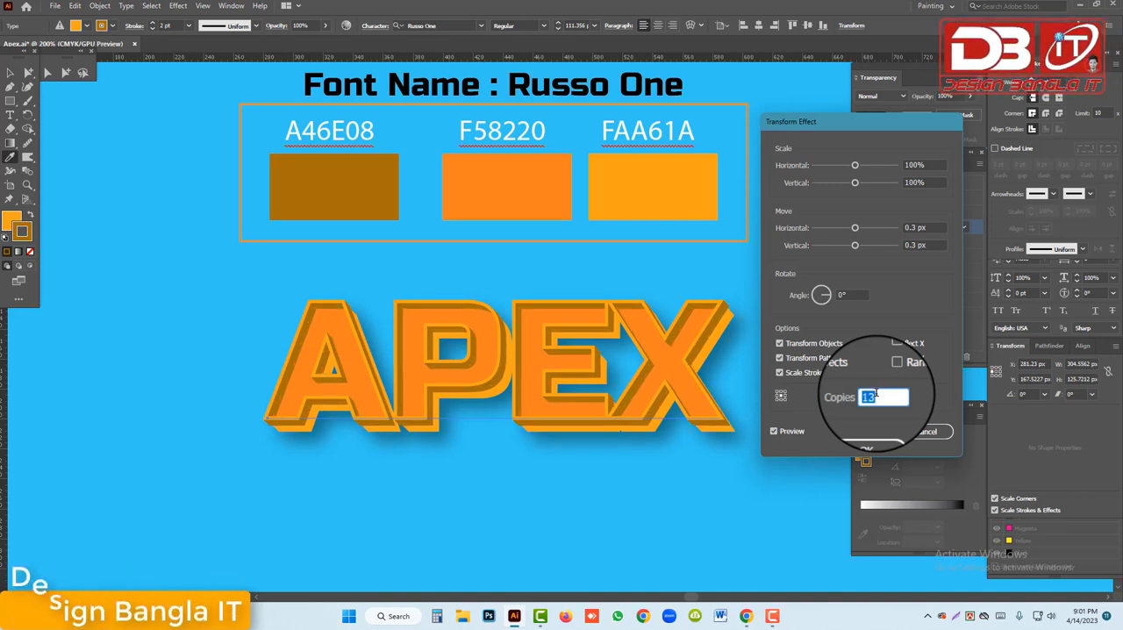
pyautogui.press('Up')
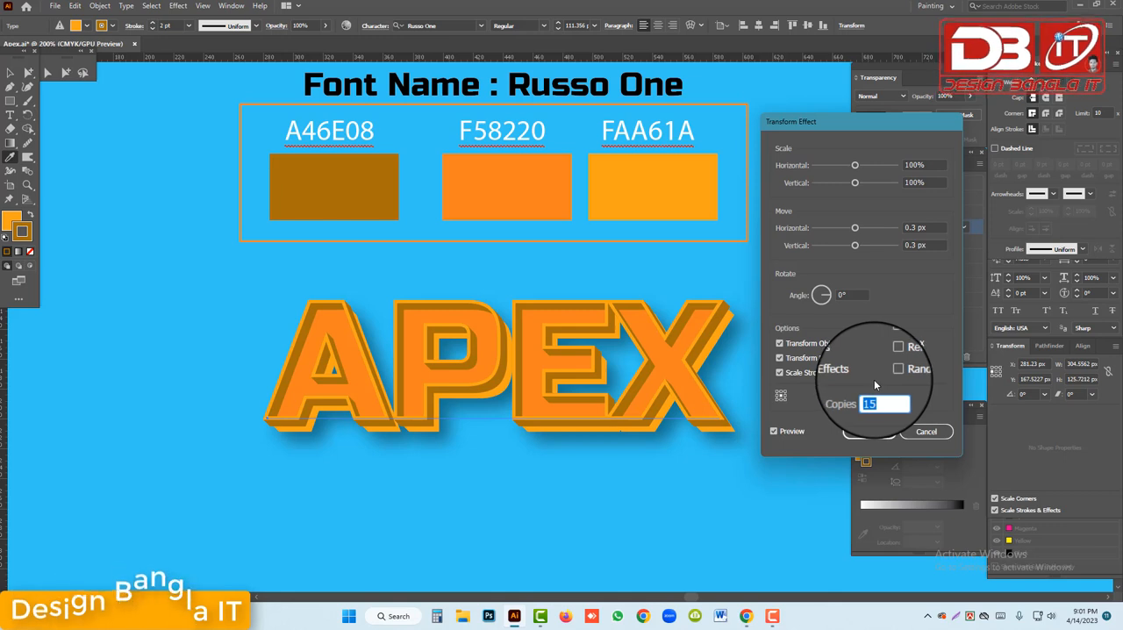
pyautogui.press('Up')
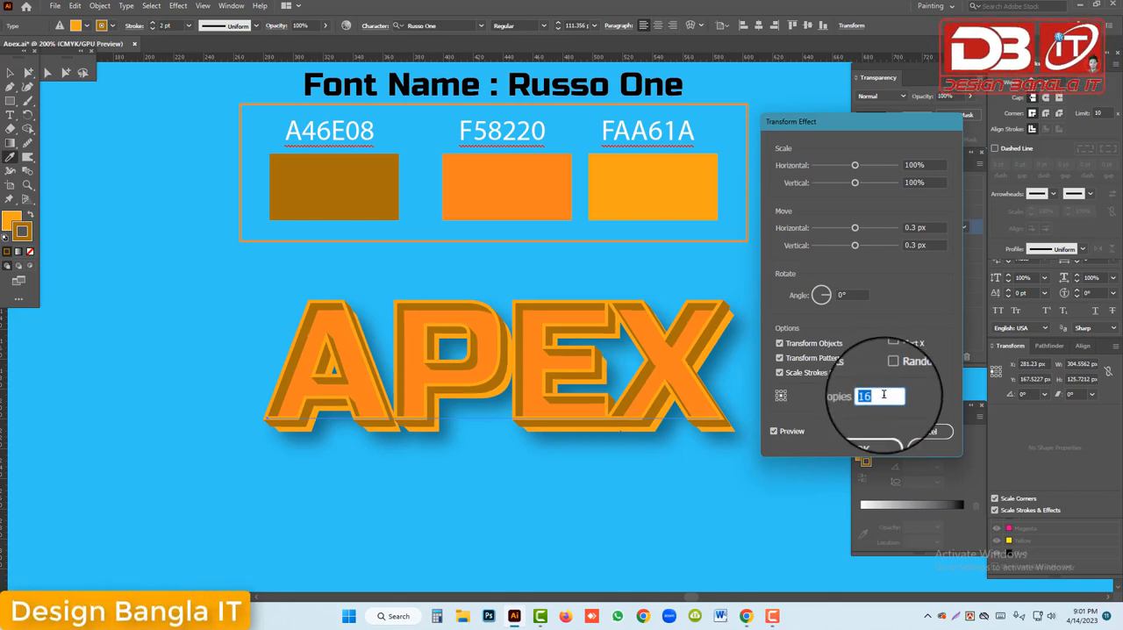
pyautogui.press('Up')
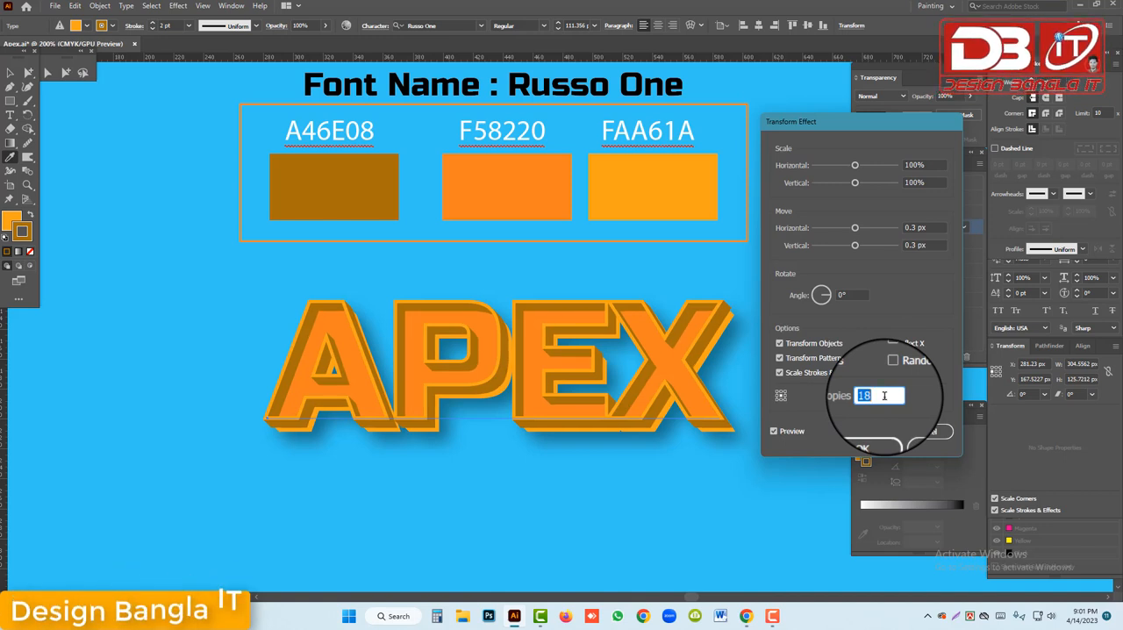
pyautogui.write('20')
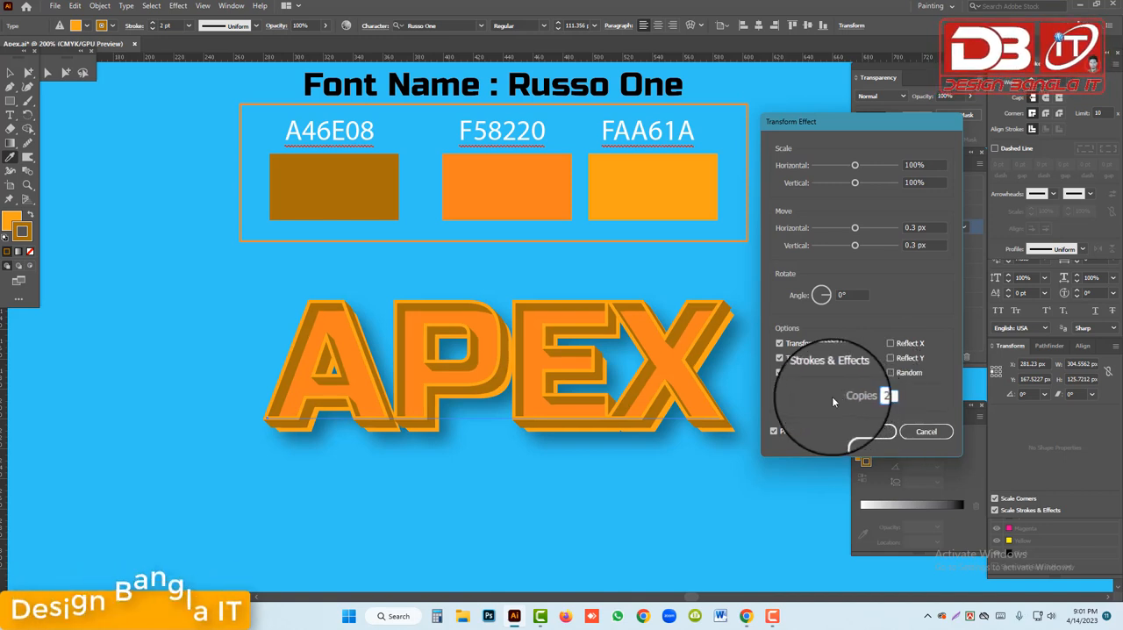
pyautogui.doubleClick(873, 396)
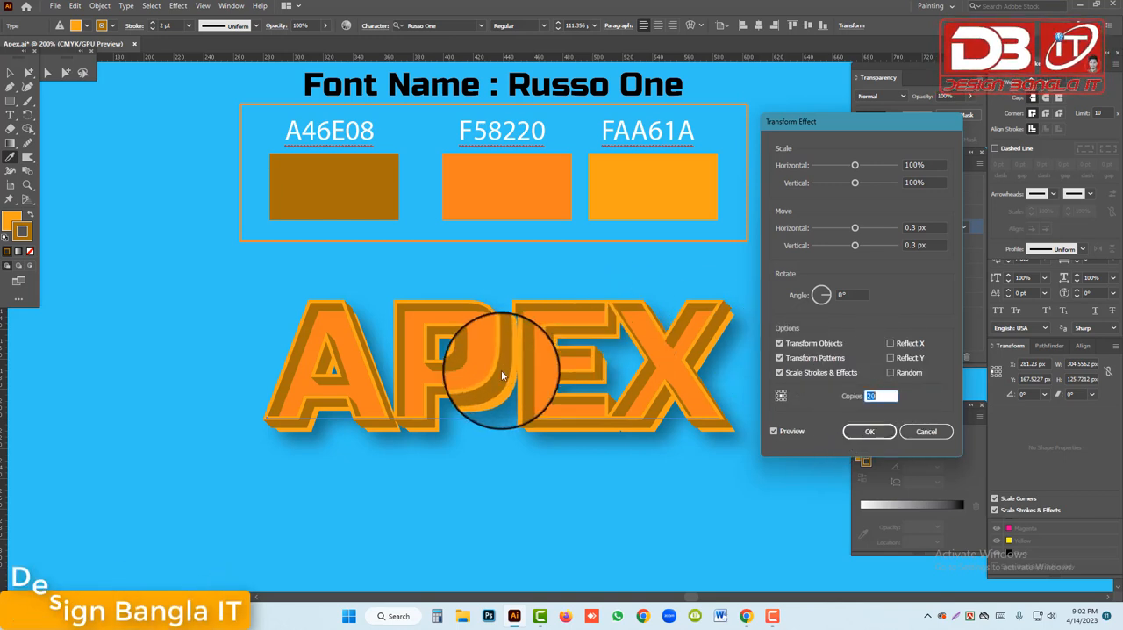
pyautogui.click(869, 432)
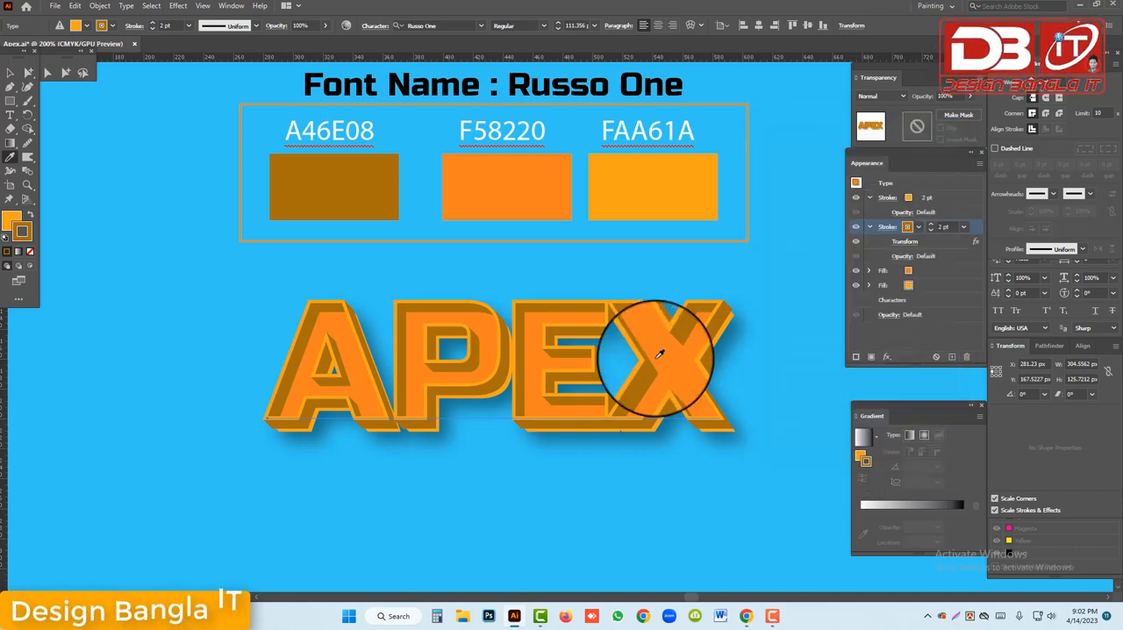
# Deselect the APEX text and compare it with the finished APEX sample above the colour swatches
pyautogui.click(7, 75)
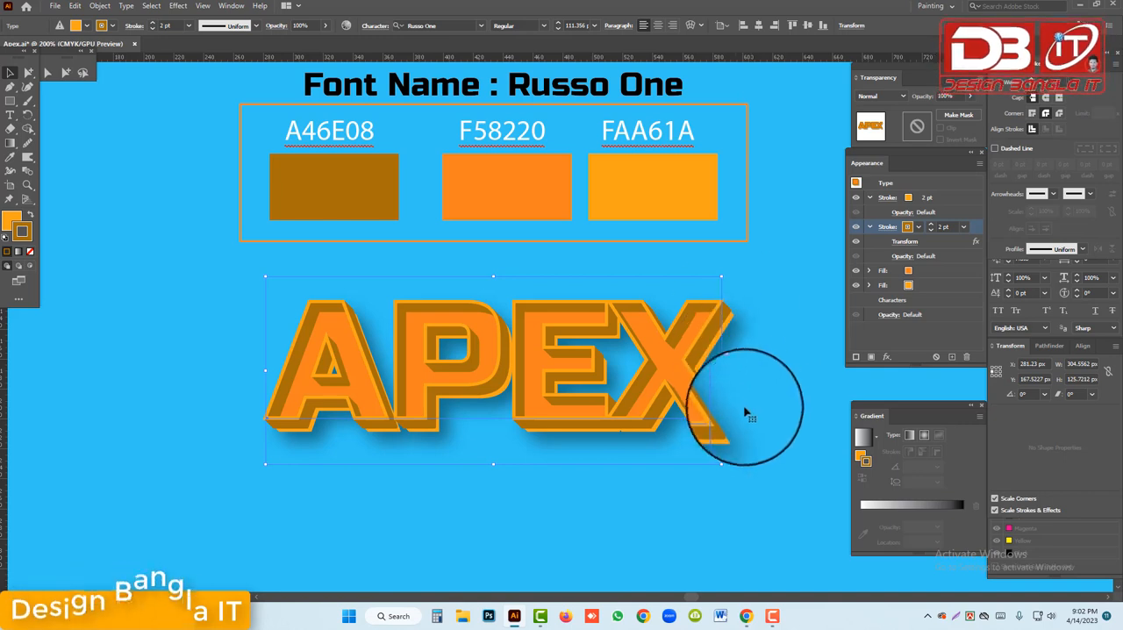
pyautogui.click(617, 396)
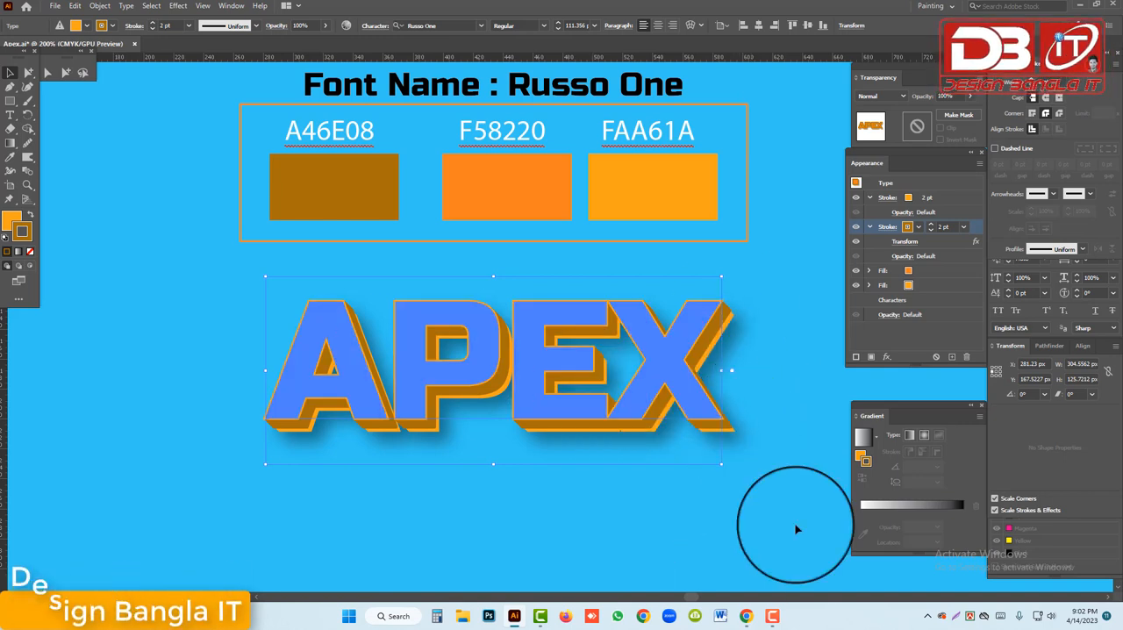
pyautogui.click(595, 384)
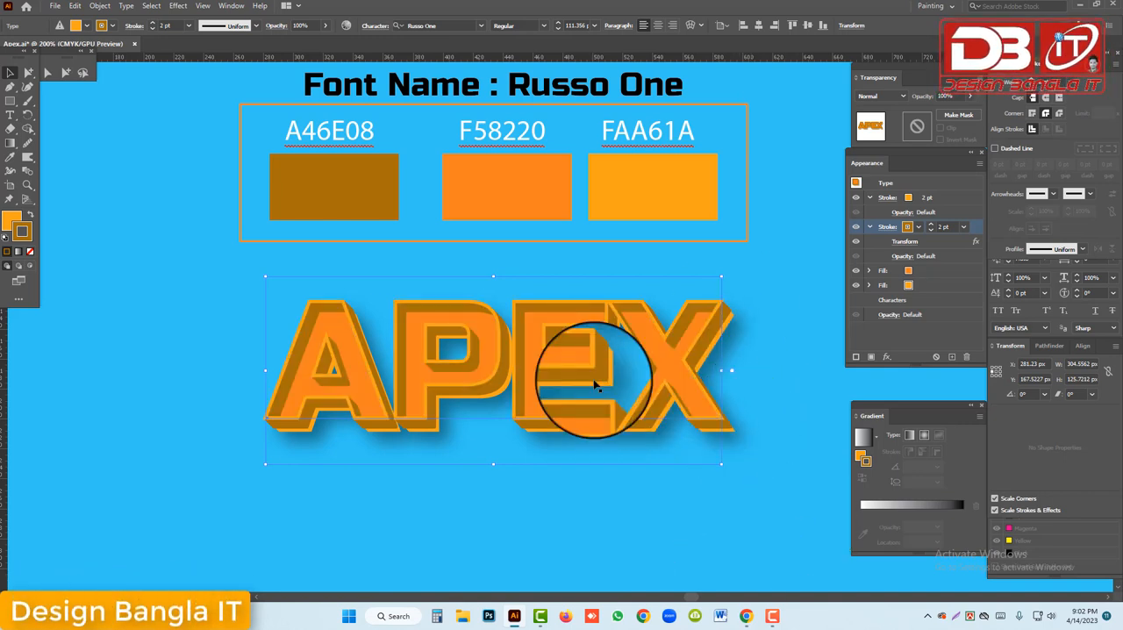
pyautogui.click(276, 246)
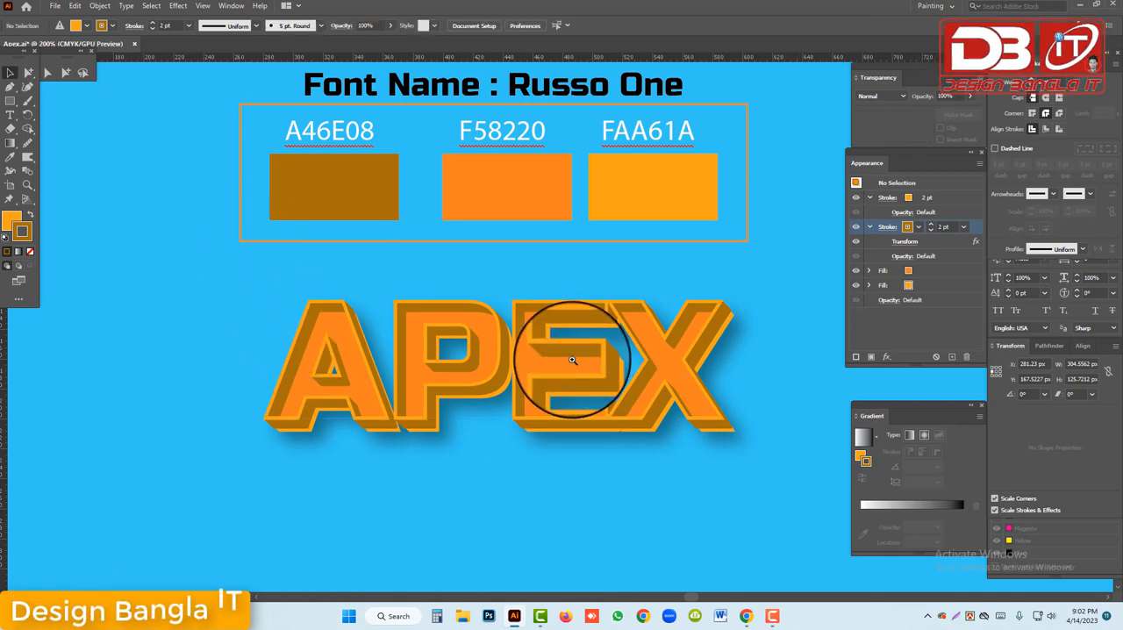
pyautogui.keyDown('alt'); pyautogui.click(586, 260); pyautogui.keyUp('alt')
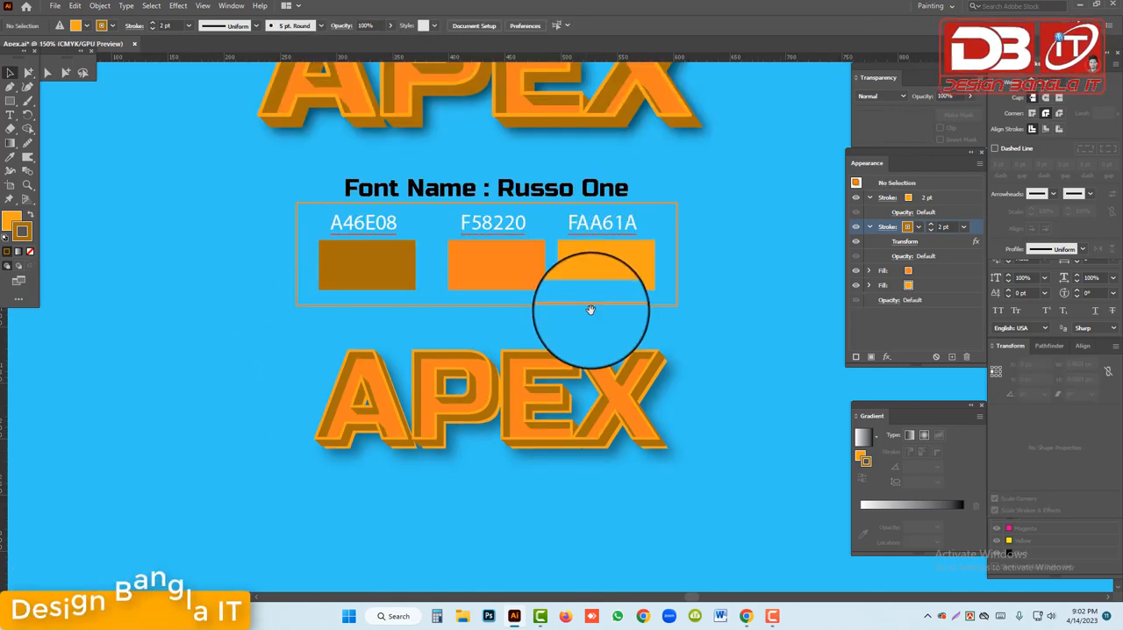
pyautogui.scroll(1, 591, 307)
pyautogui.scroll(4, 591, 310)
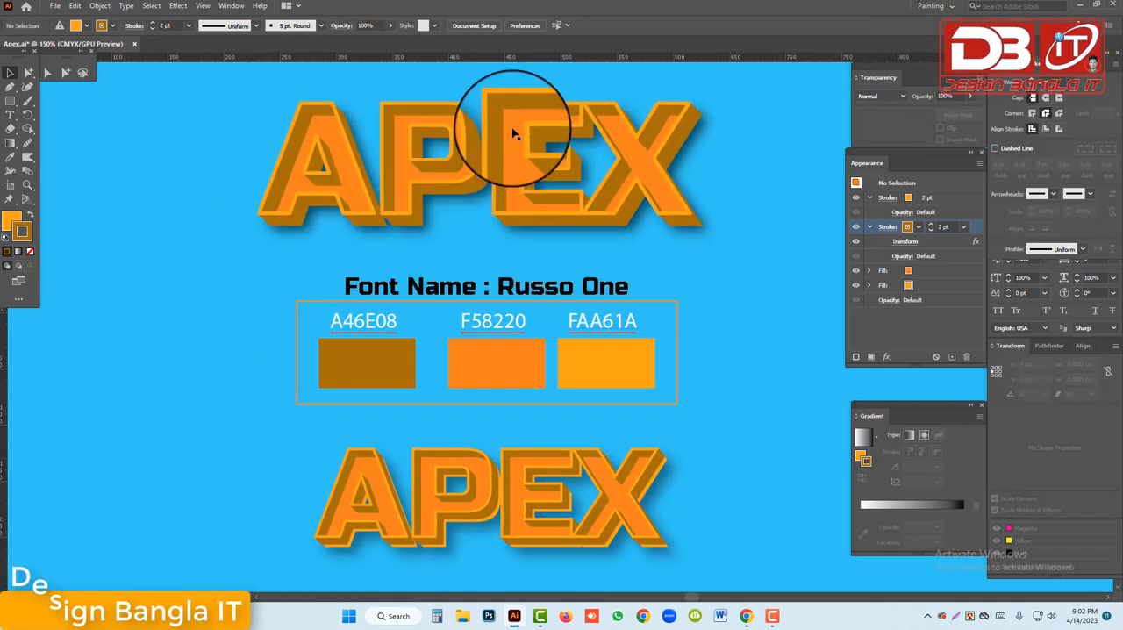